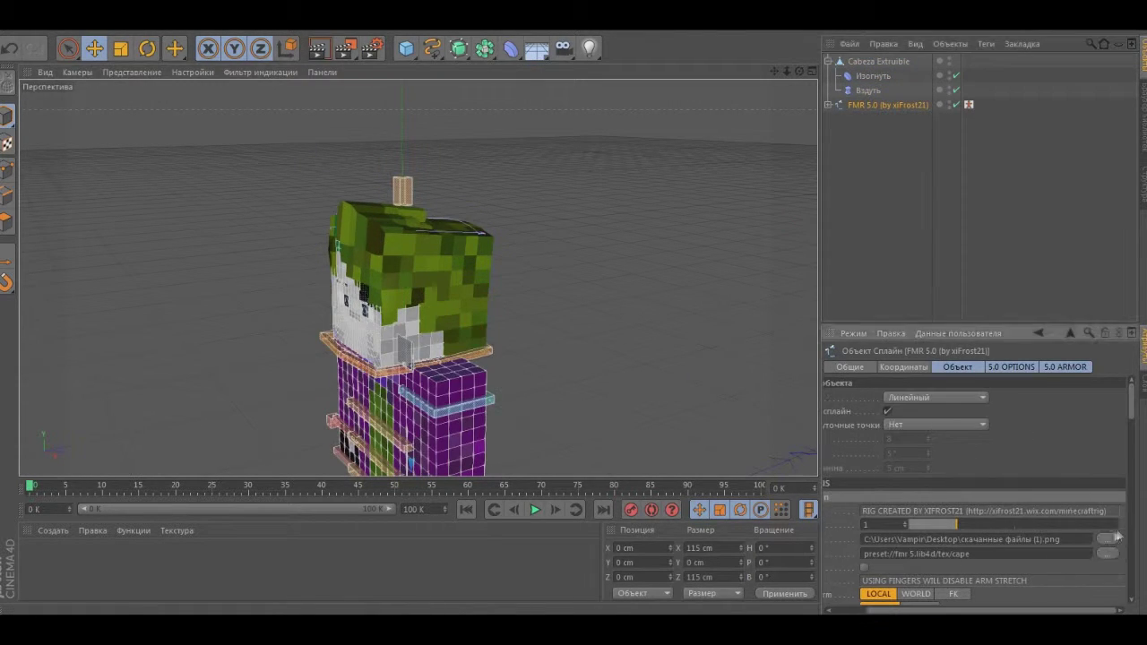
- Load a new skin image into the FMR 5.0 rig and nest the extruded head inside the rig
click(1108, 537)
click(257, 179)
click(430, 425)
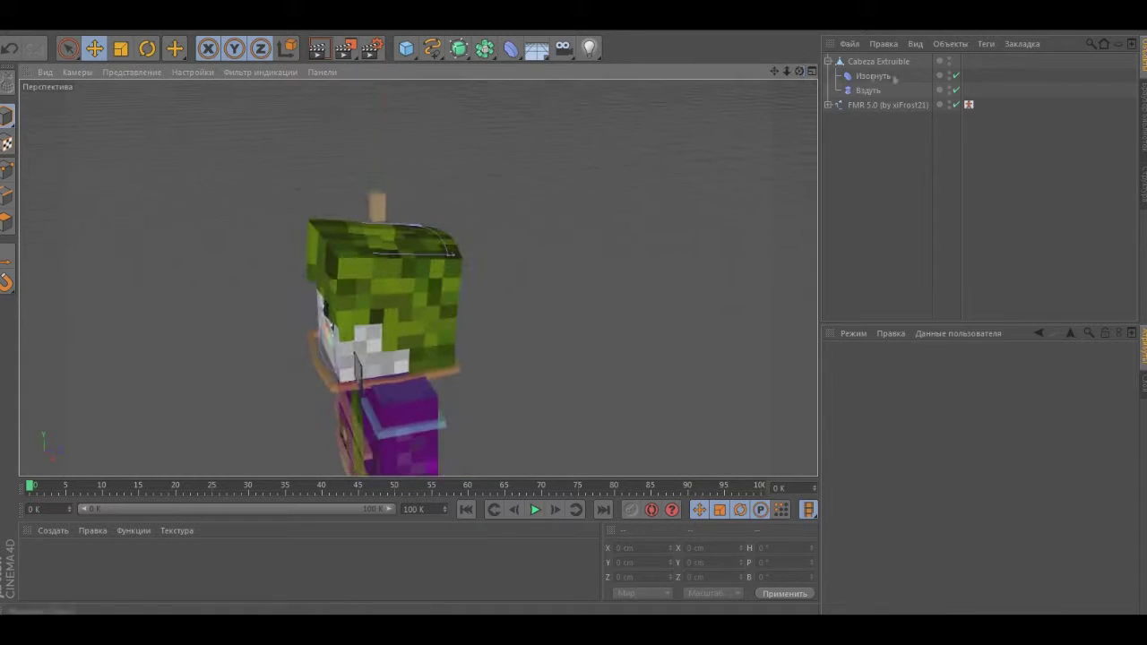
click(379, 258)
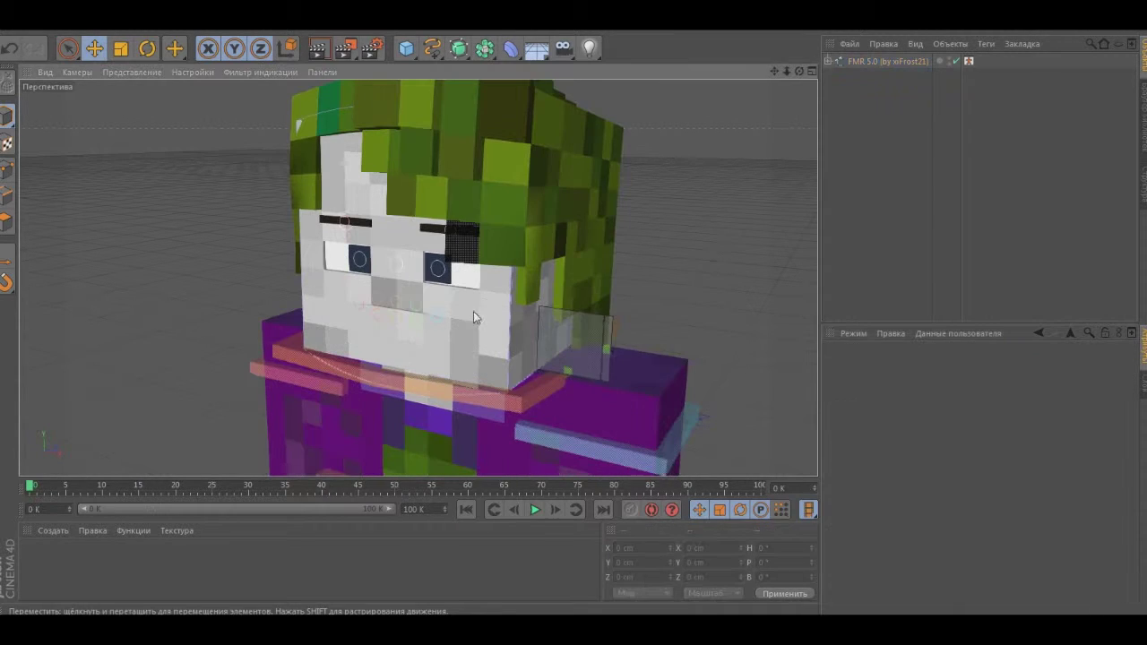
- Shape the character's mouth into a wide smile and recolour both irises green
click(613, 312)
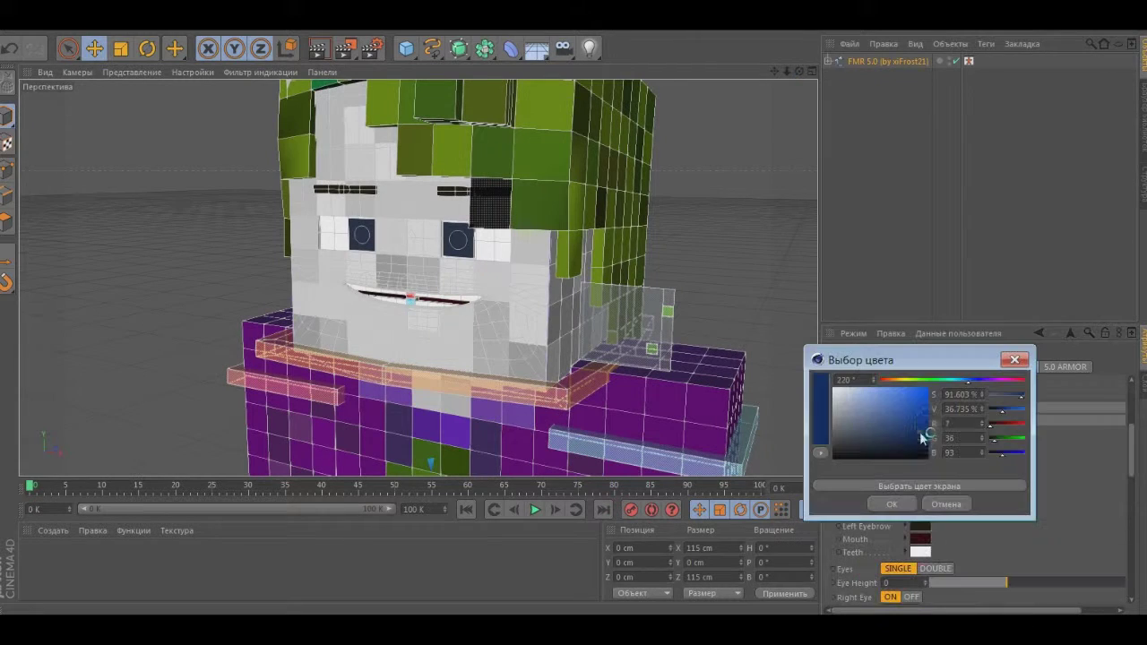
click(891, 503)
click(915, 464)
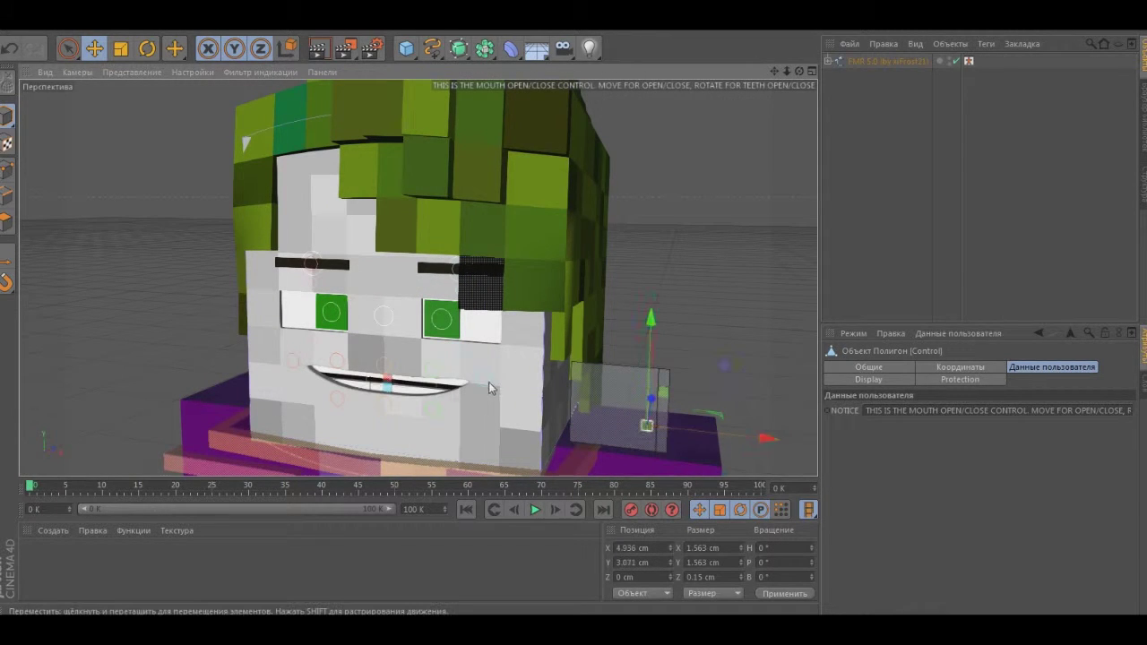
click(490, 388)
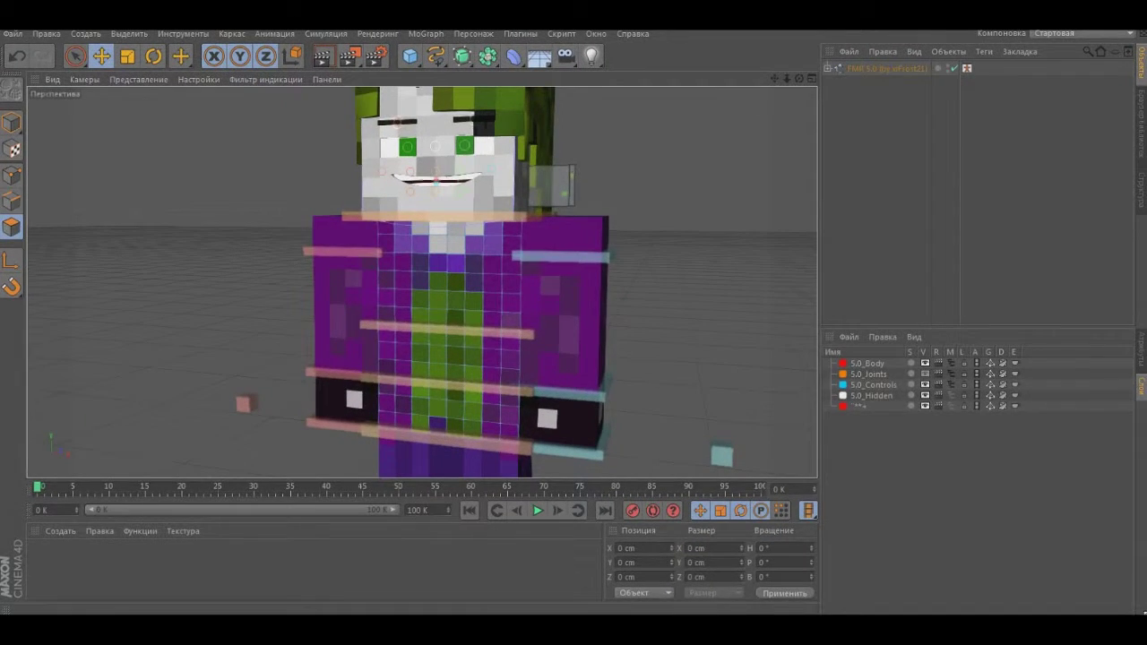
- Select the purple jacket polygons around the torso, leaving out the green vest, and extrude them 1 cm
click(75, 55)
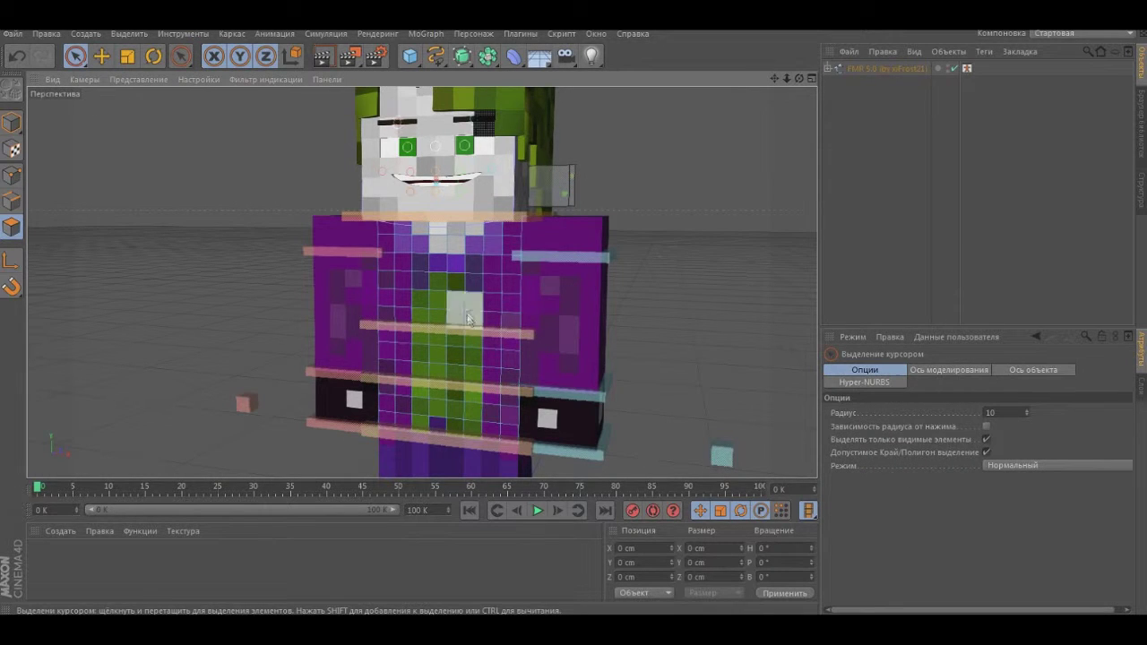
drag(785, 81, 490, 285)
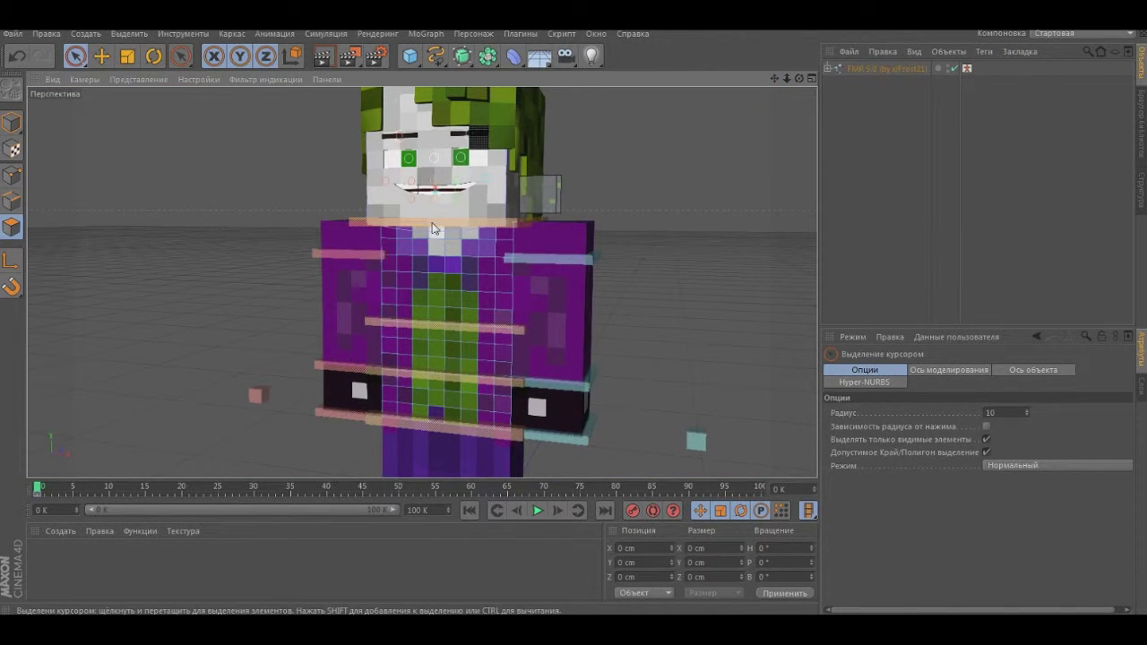
alt+drag(432, 229, 275, 247)
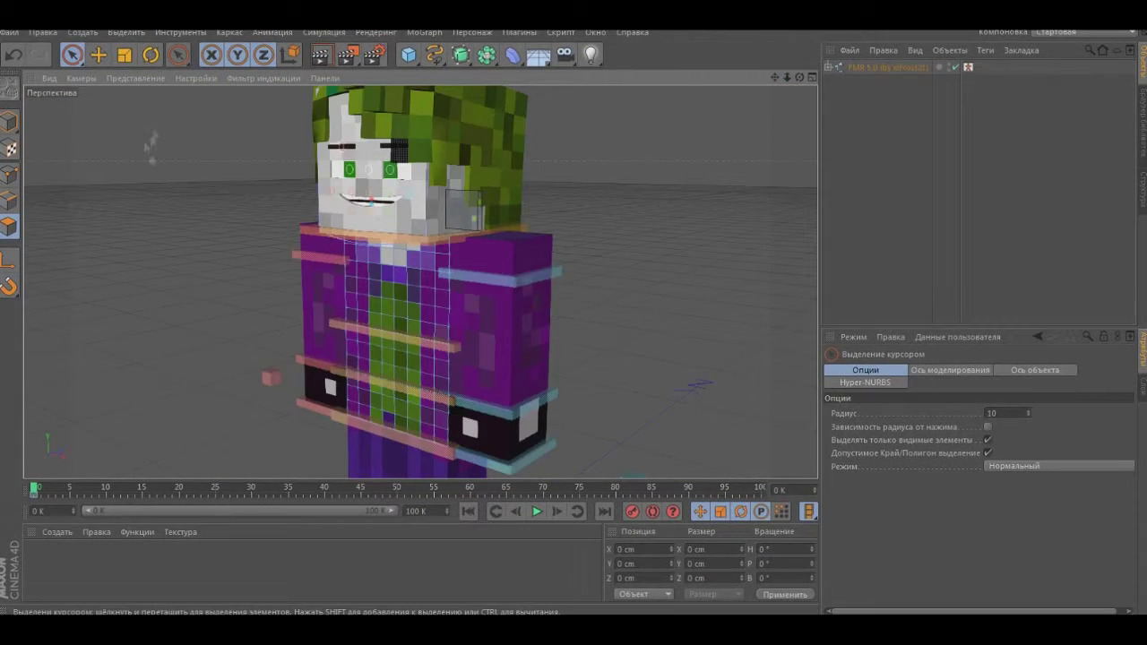
alt+right_drag(762, 210, 415, 341)
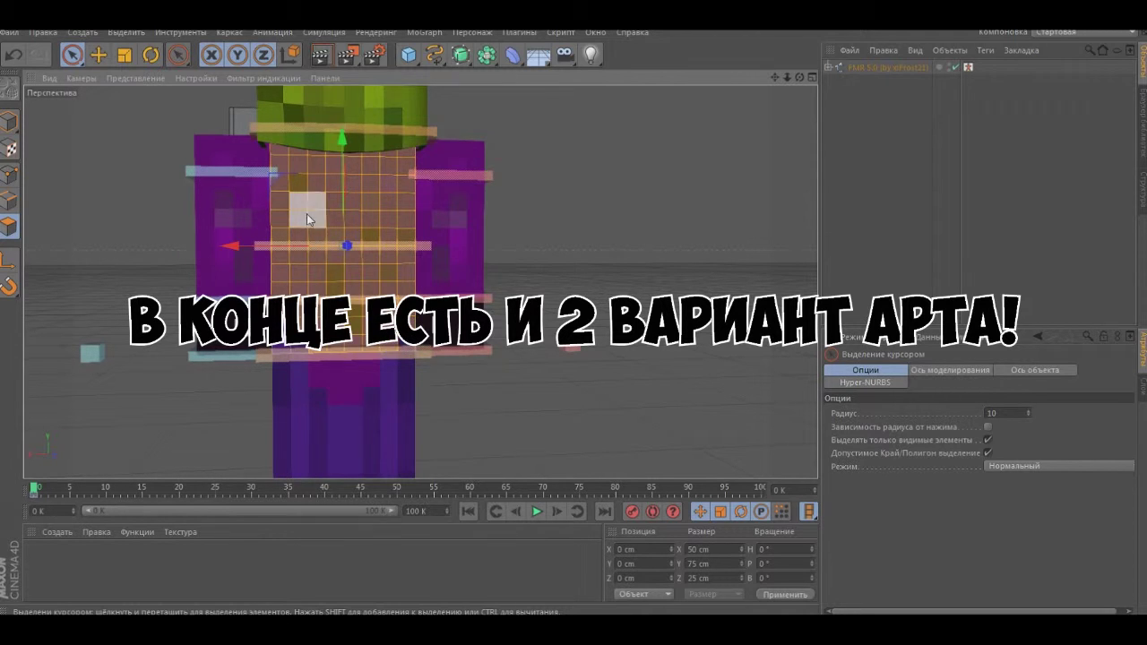
key(d)
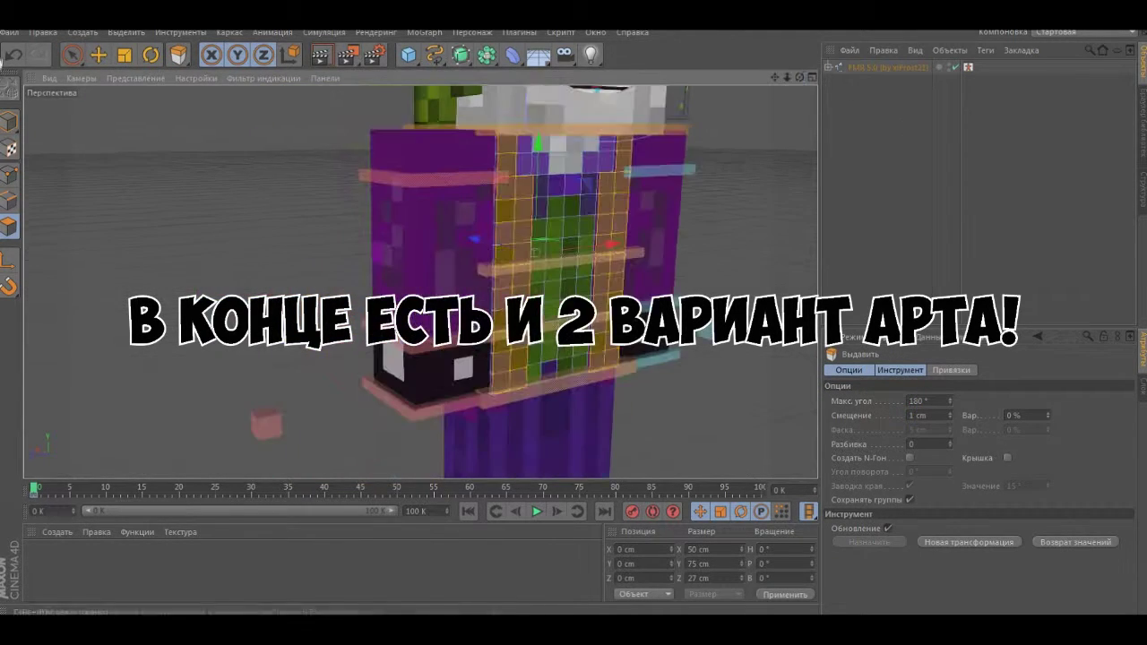
- Move the bulge deformer on the extruded head to adjust the shape of the hair
key(e)
alt+drag(421, 283, 462, 281)
click(359, 176)
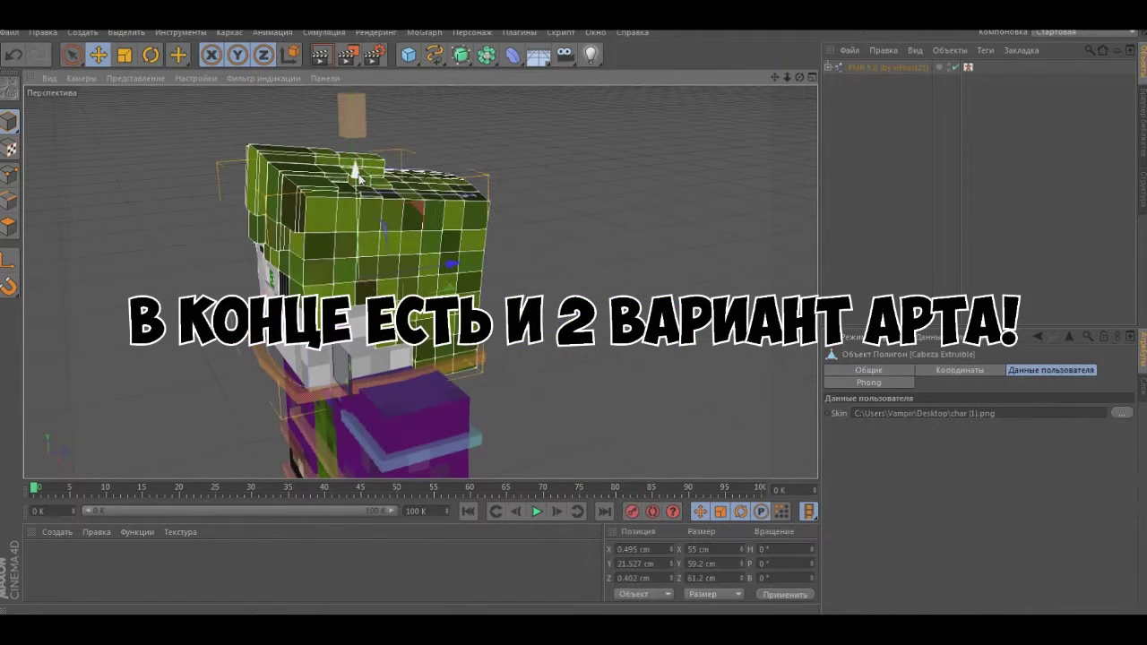
click(395, 168)
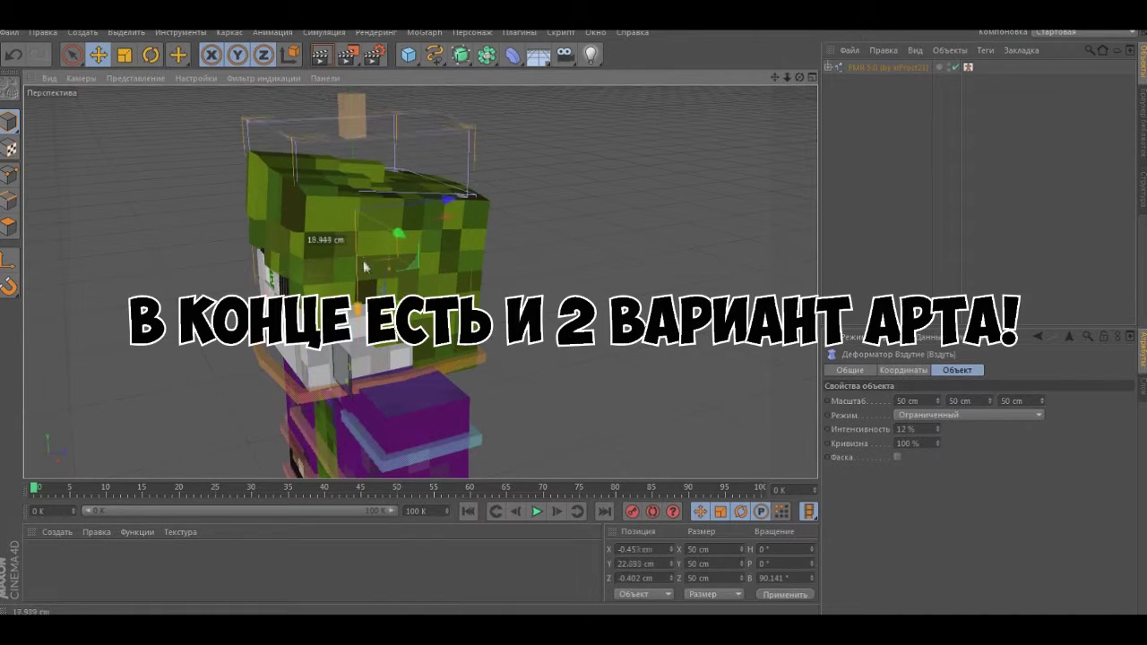
click(376, 201)
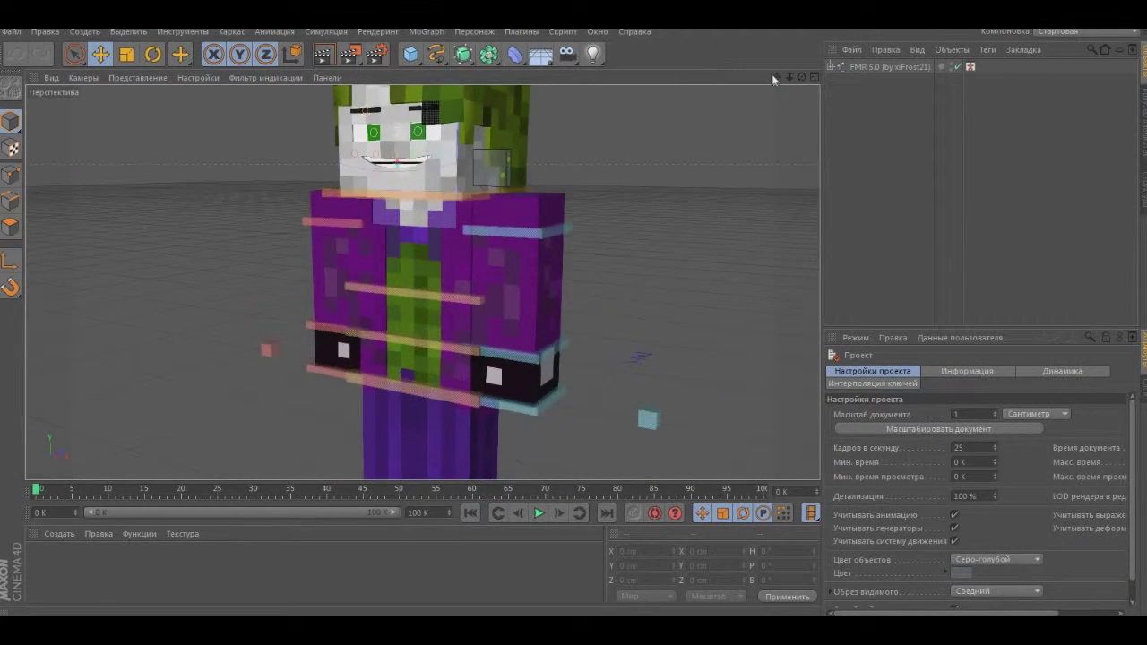
- Select the black glove polygons around both hands, leaving out the white squares, and extrude them
click(439, 332)
key(9)
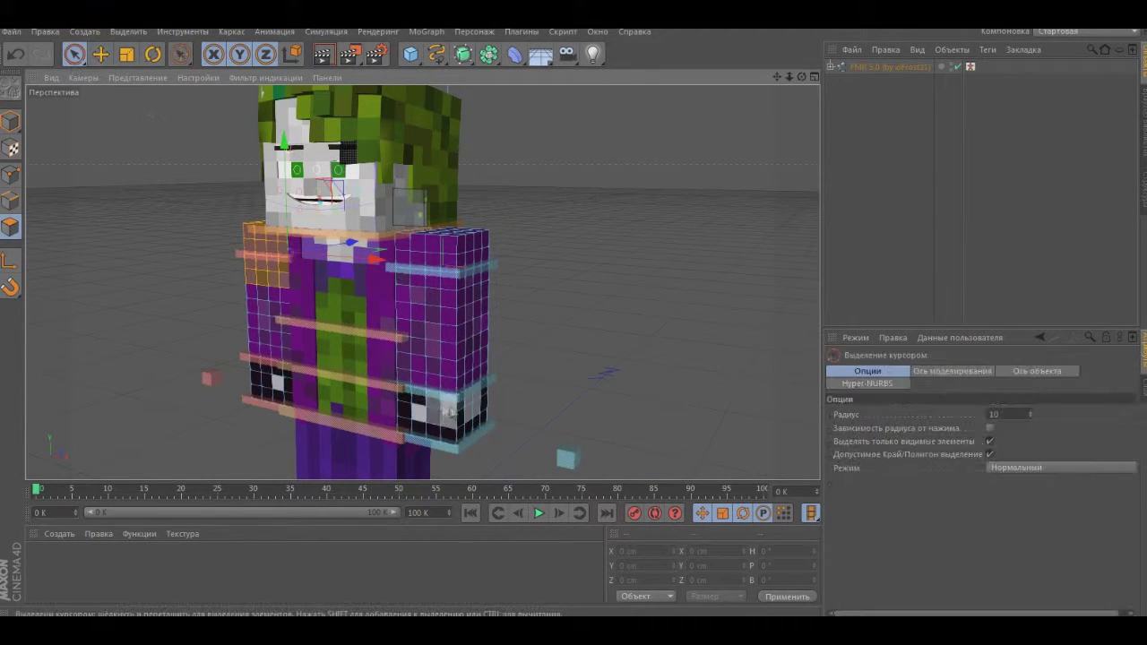
scroll(437, 418, up, 5)
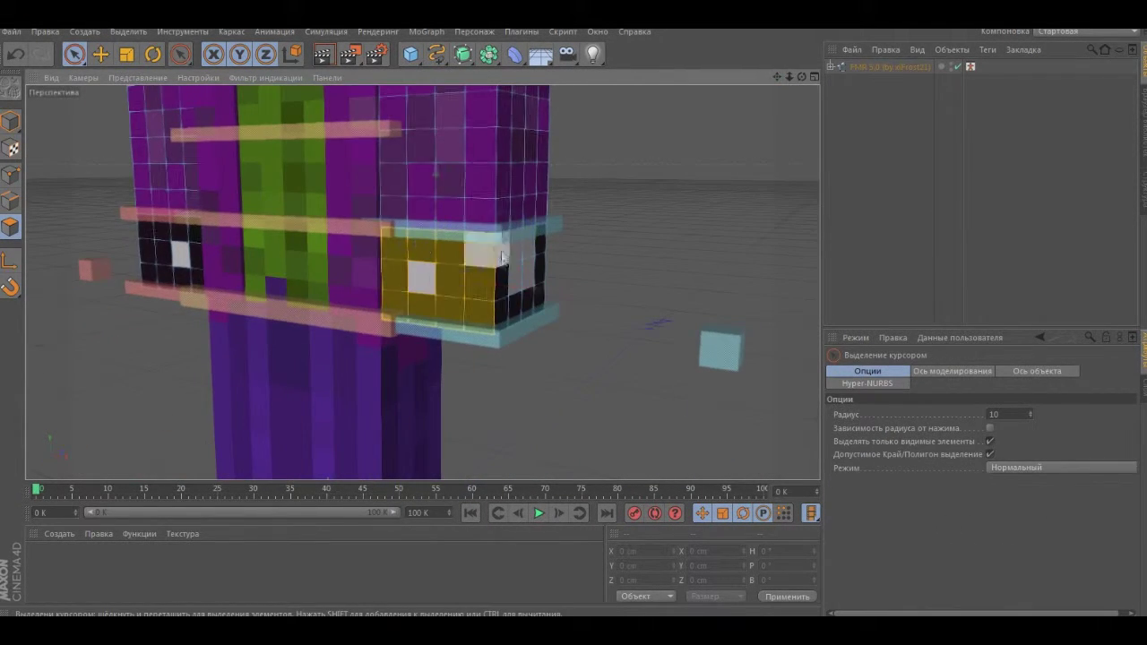
drag(797, 80, 313, 238)
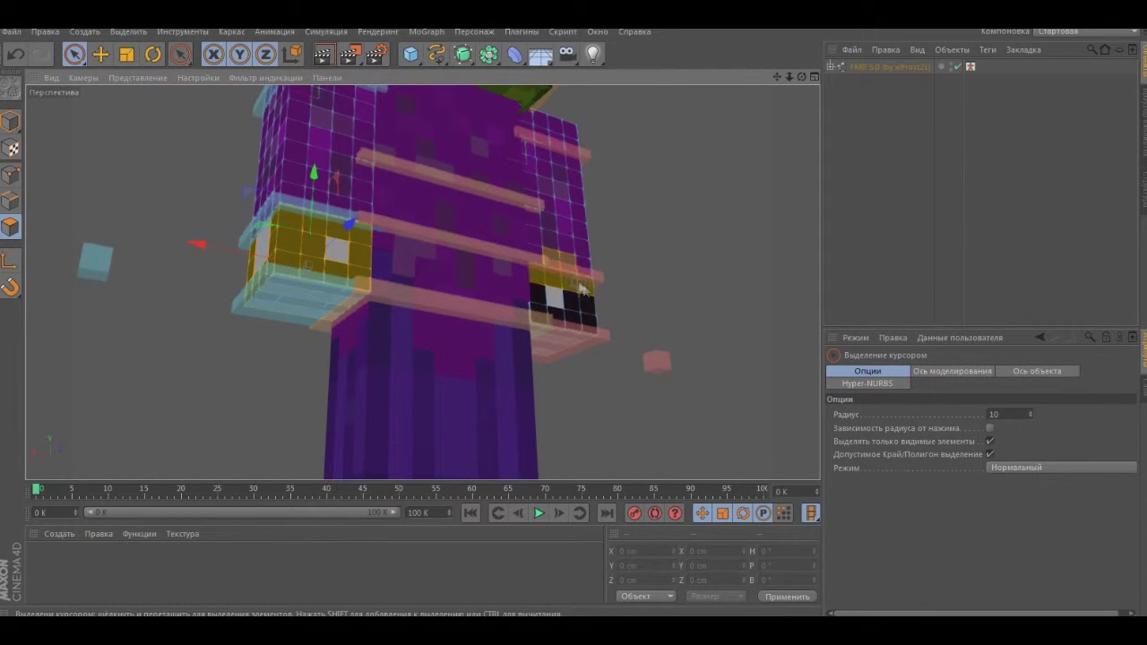
drag(744, 96, 265, 276)
alt+drag(453, 255, 563, 255)
right_click(562, 256)
click(628, 328)
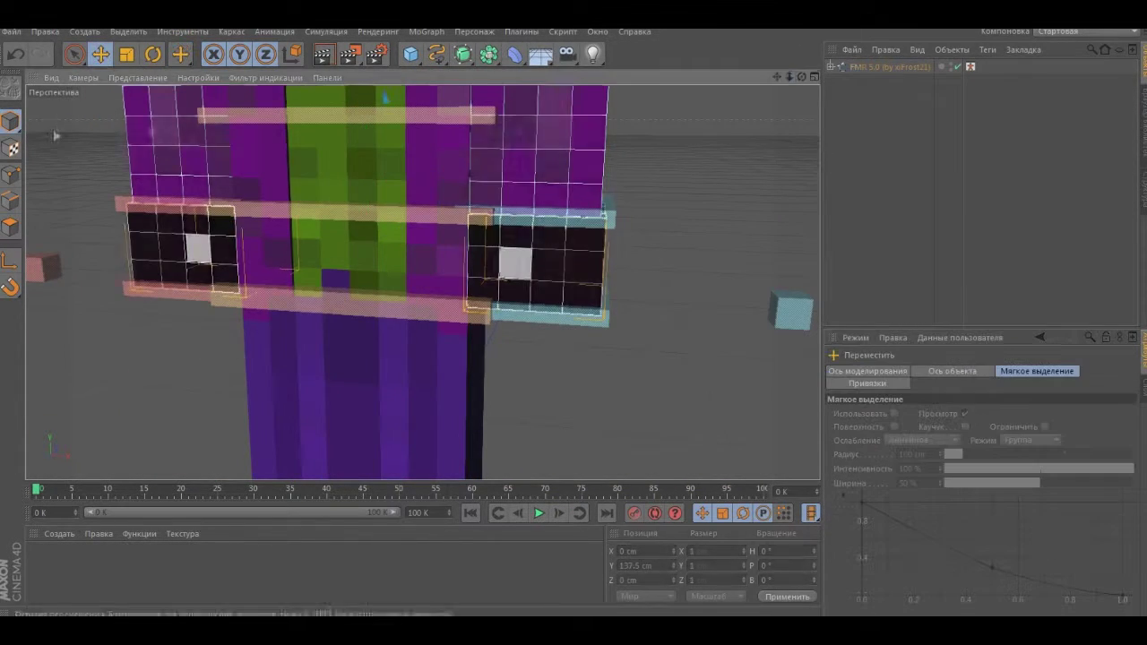
- Move the left foot control outward and turn it, and rotate the right foot control to about -20° heading
scroll(421, 277, down, 5)
scroll(421, 278, up, 2)
click(457, 453)
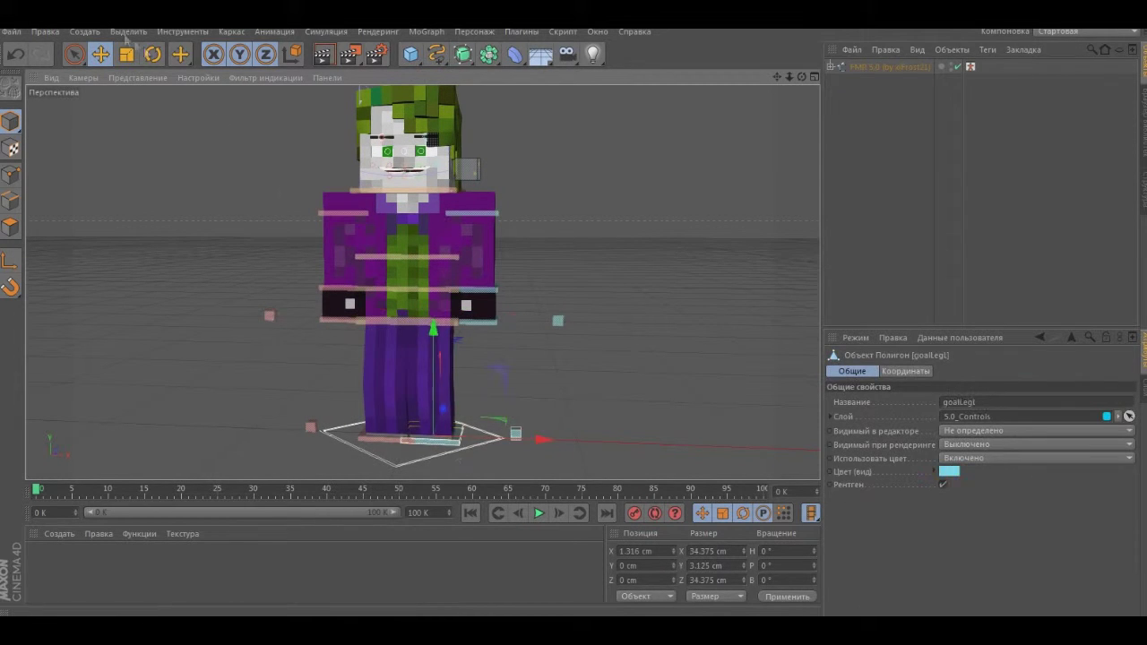
key(r)
drag(180, 135, 236, 166)
alt+drag(502, 385, 455, 385)
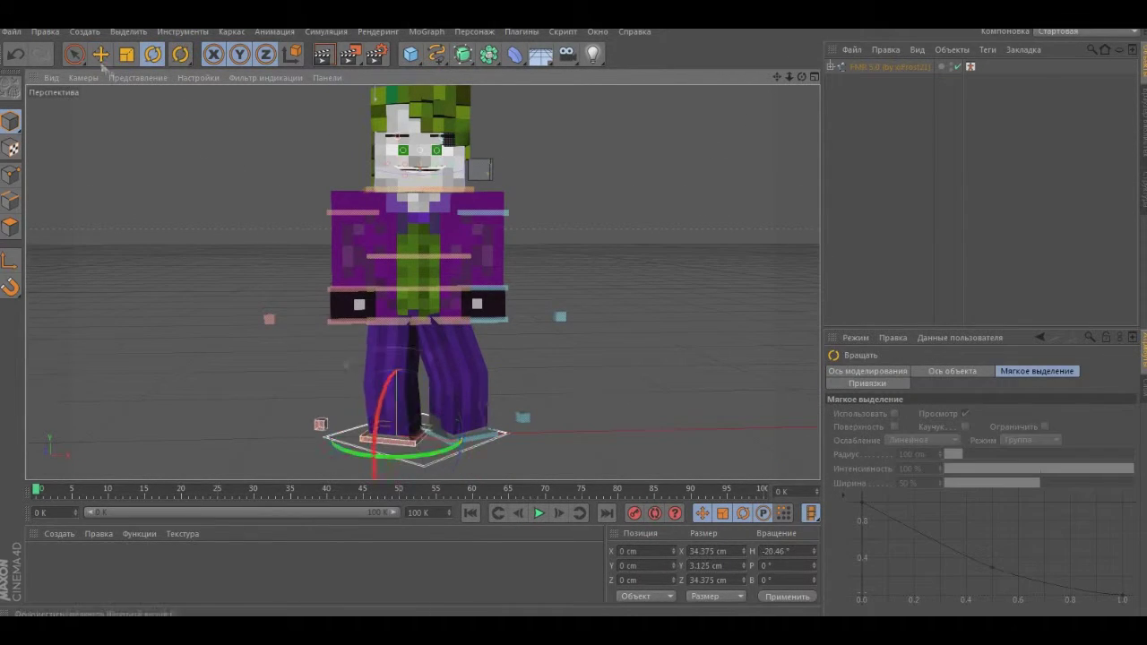
- Move the left foot forward at about 30° heading and -9° bank, and bend the right leg with its foot pitched about 23°
click(469, 437)
alt+drag(470, 437, 441, 459)
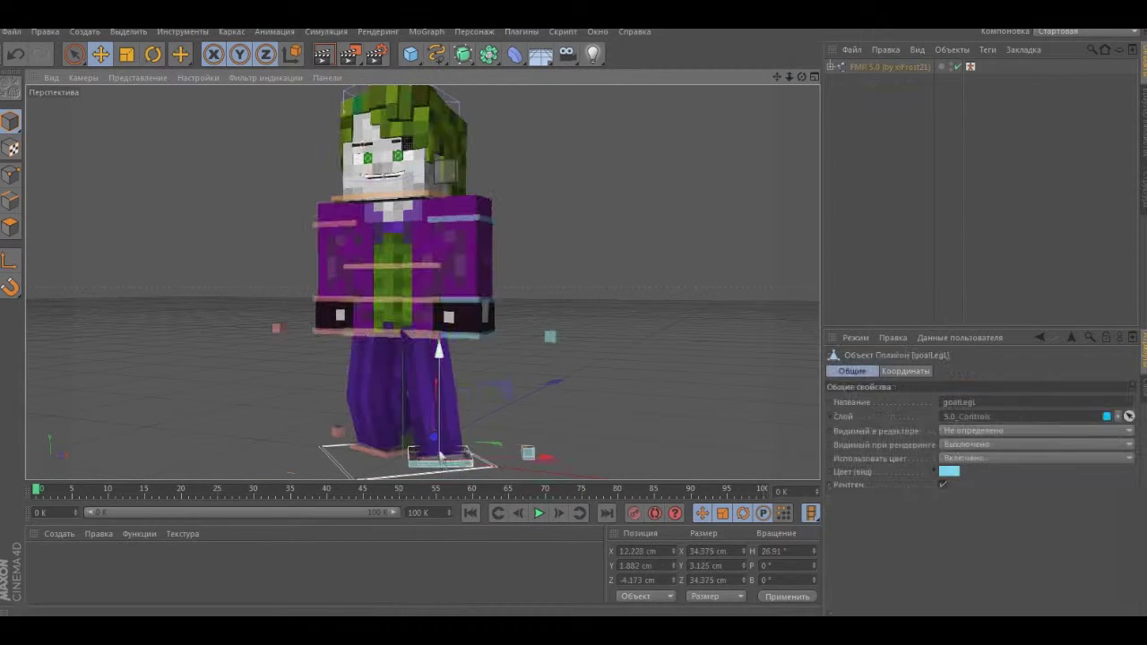
click(369, 478)
key(r)
click(388, 419)
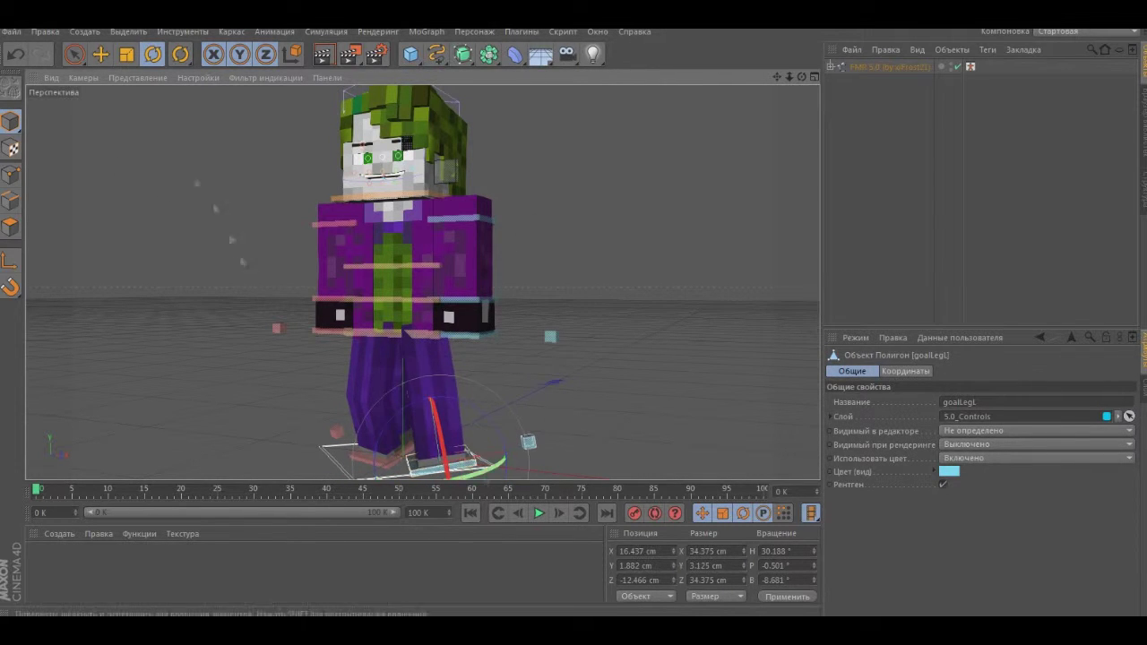
key(e)
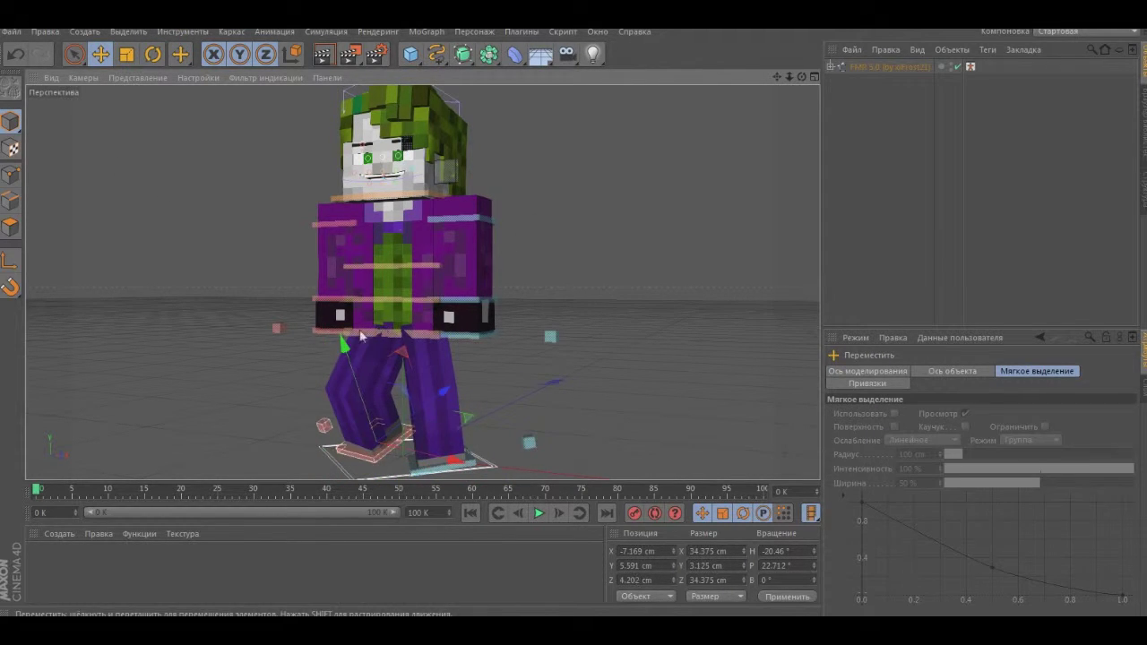
- Tilt the hip control to about -9° bank to shift the character's weight
key(r)
click(451, 278)
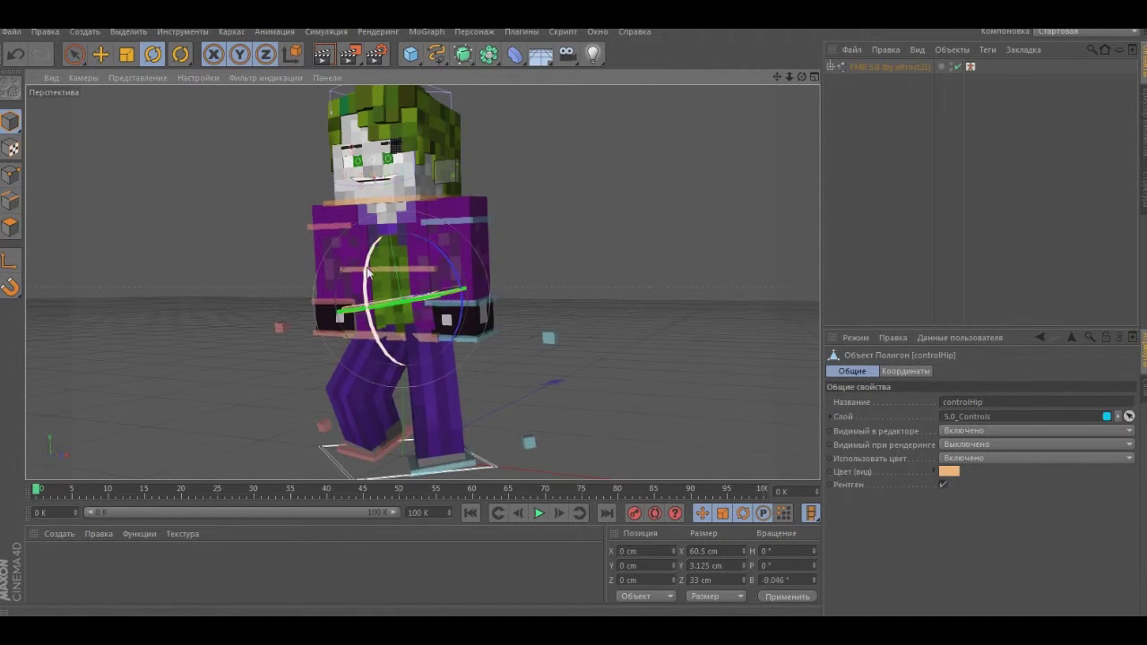
scroll(417, 274, up, 2)
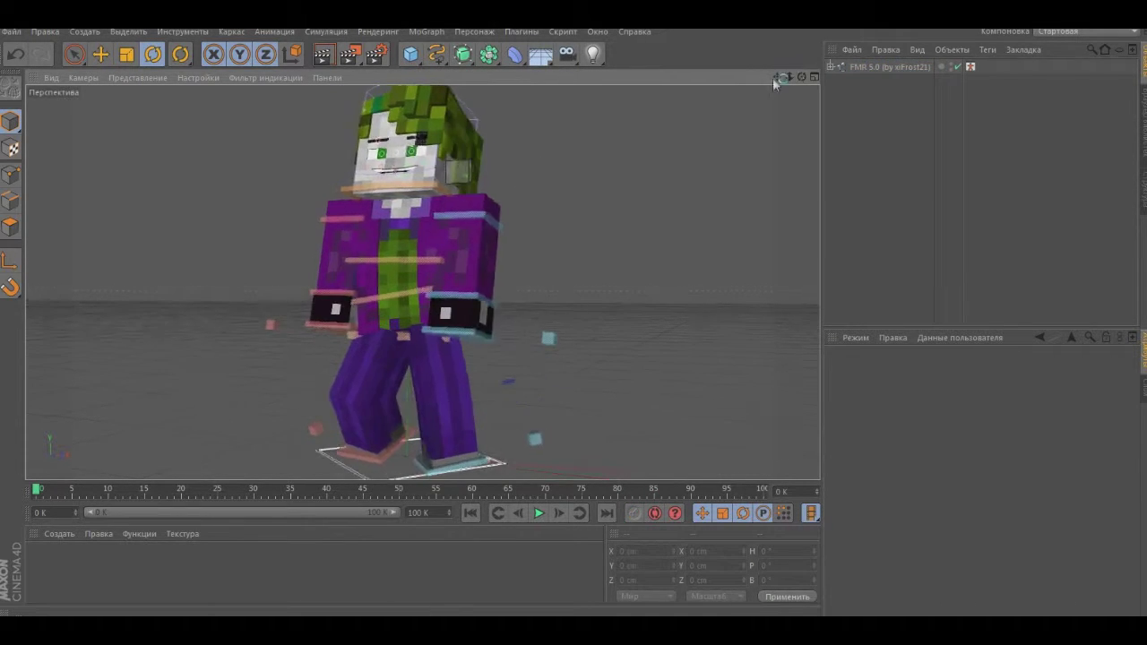
- Pose the arms by bringing the left hand forward and raising the right forearm beside the chest
key(e)
drag(484, 340, 515, 260)
click(336, 334)
drag(336, 333, 367, 202)
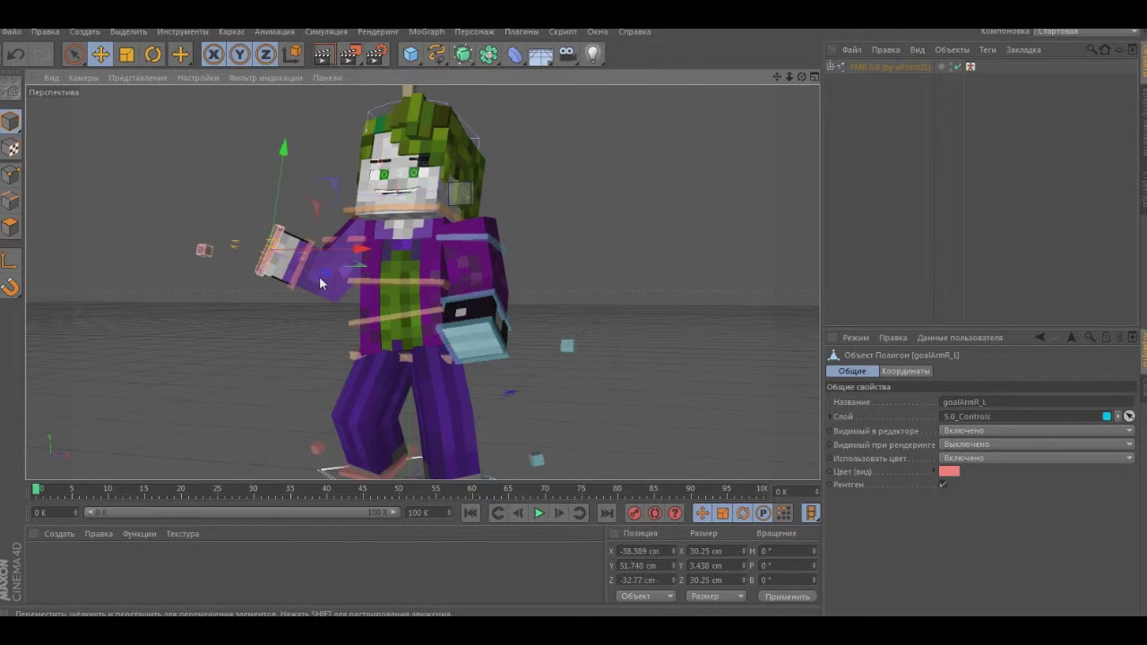
click(421, 281)
click(421, 177)
- Frame the character's upper body in the view and add a camera to the scene
click(645, 144)
drag(777, 76, 722, 80)
click(568, 53)
- Slant both eyebrows inward into a frown, with the left one lowered and rotated to about -13° bank
scroll(403, 268, up, 5)
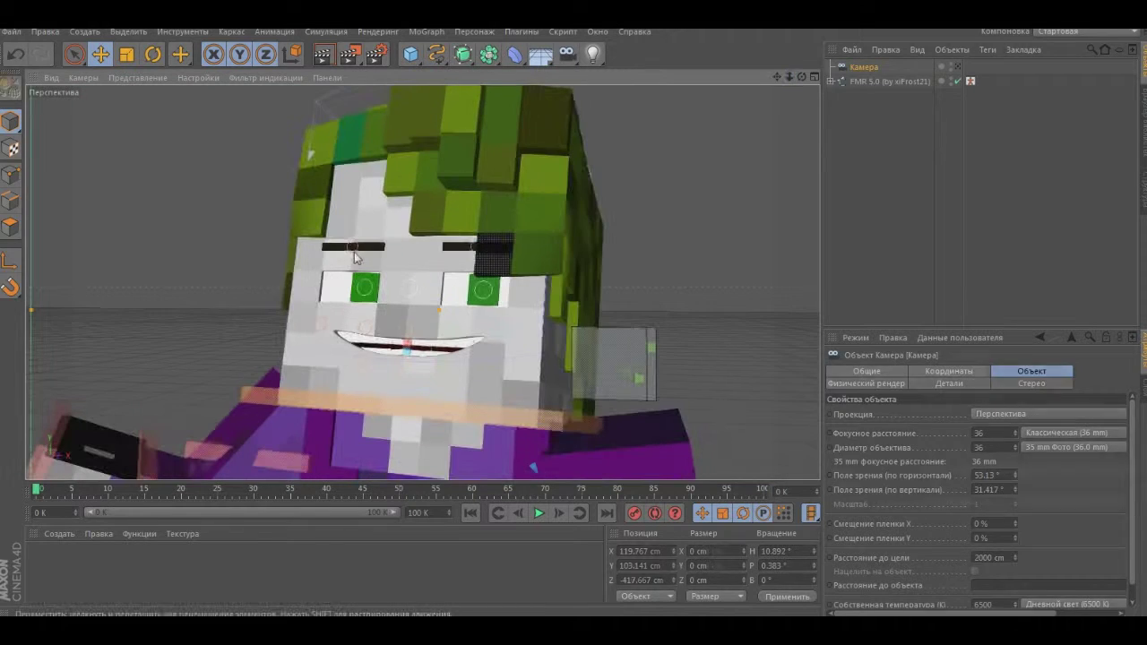
click(474, 257)
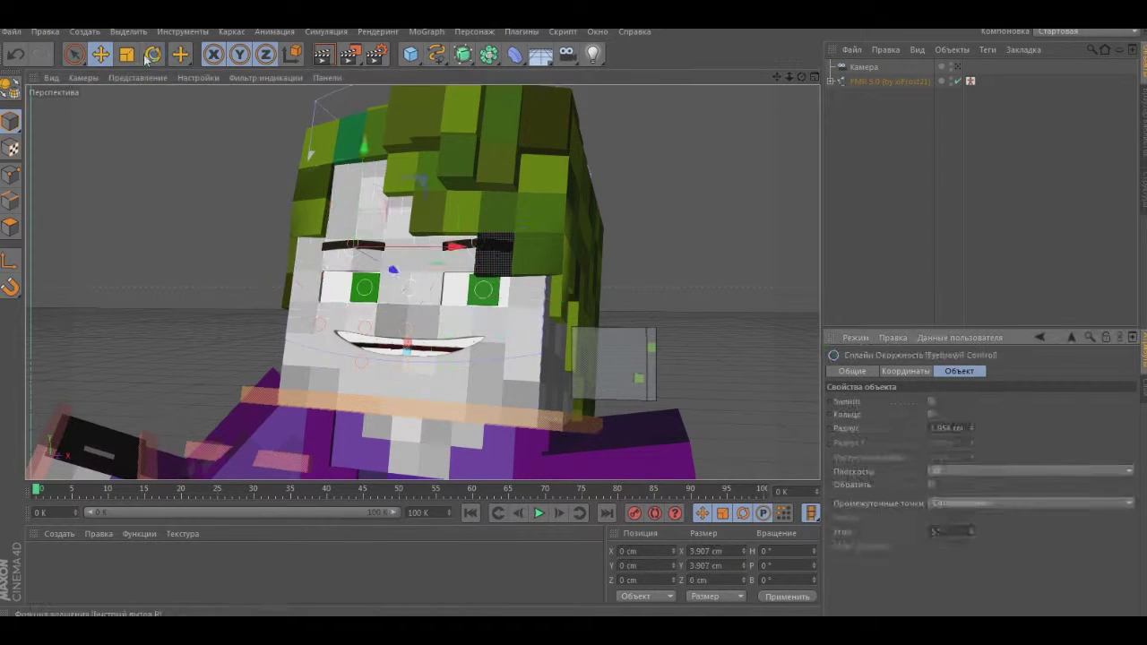
key(r)
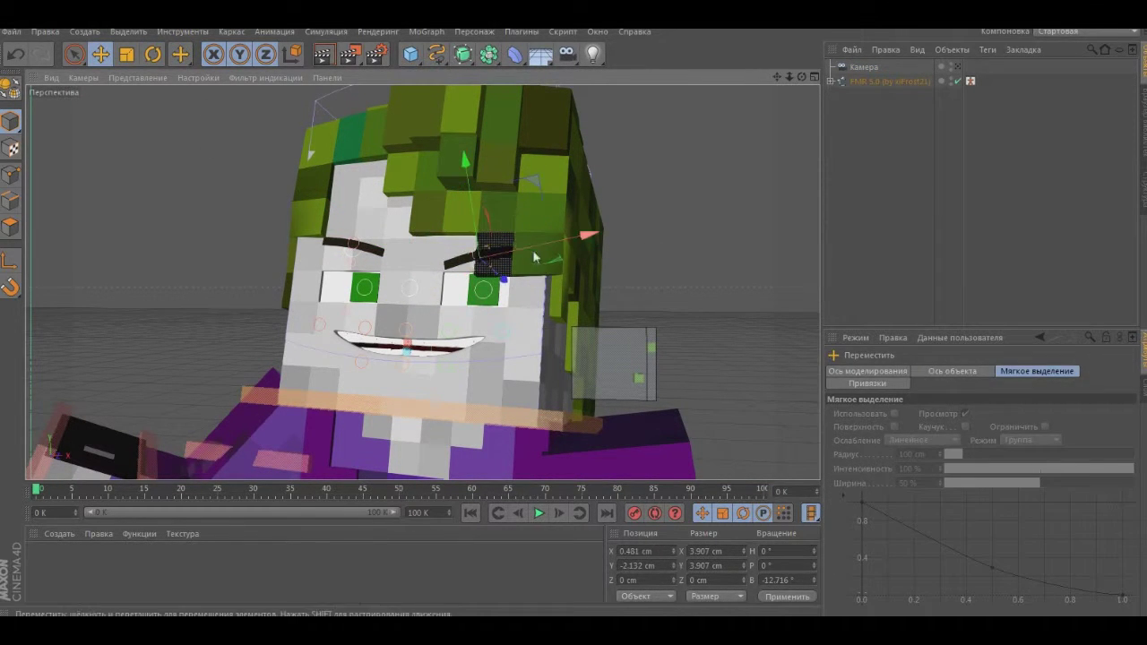
click(354, 242)
key(e)
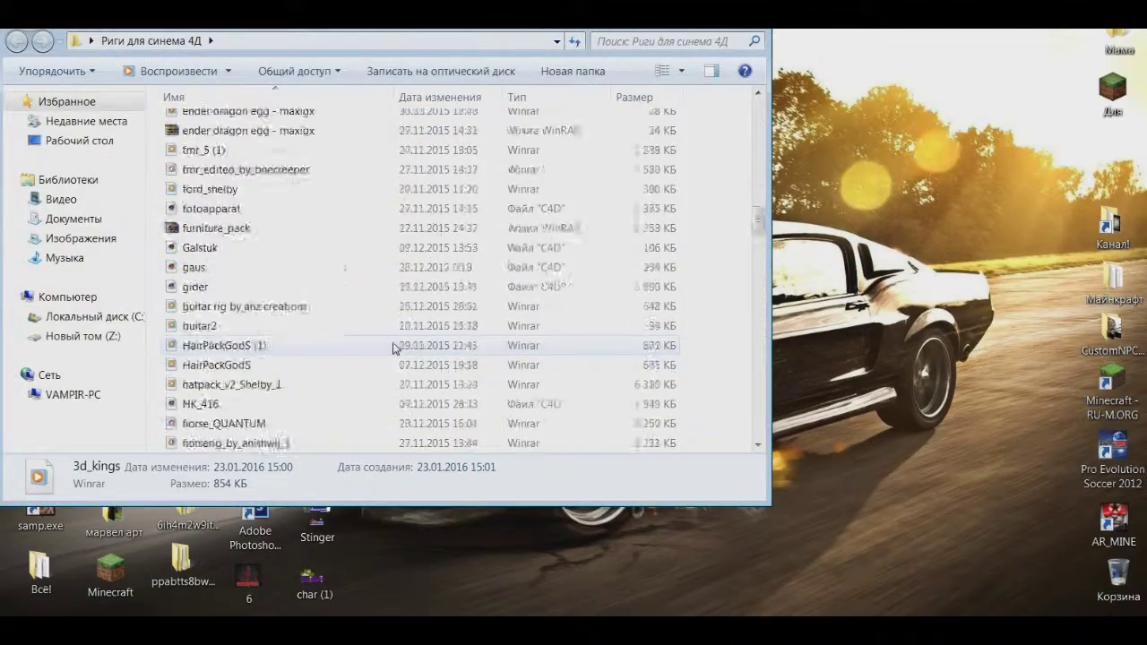
- Find a weapon model among the saved rigs and add the AK47 from Killsinoo's gun model pack to the scene
scroll(395, 348, down, 10)
click(197, 256)
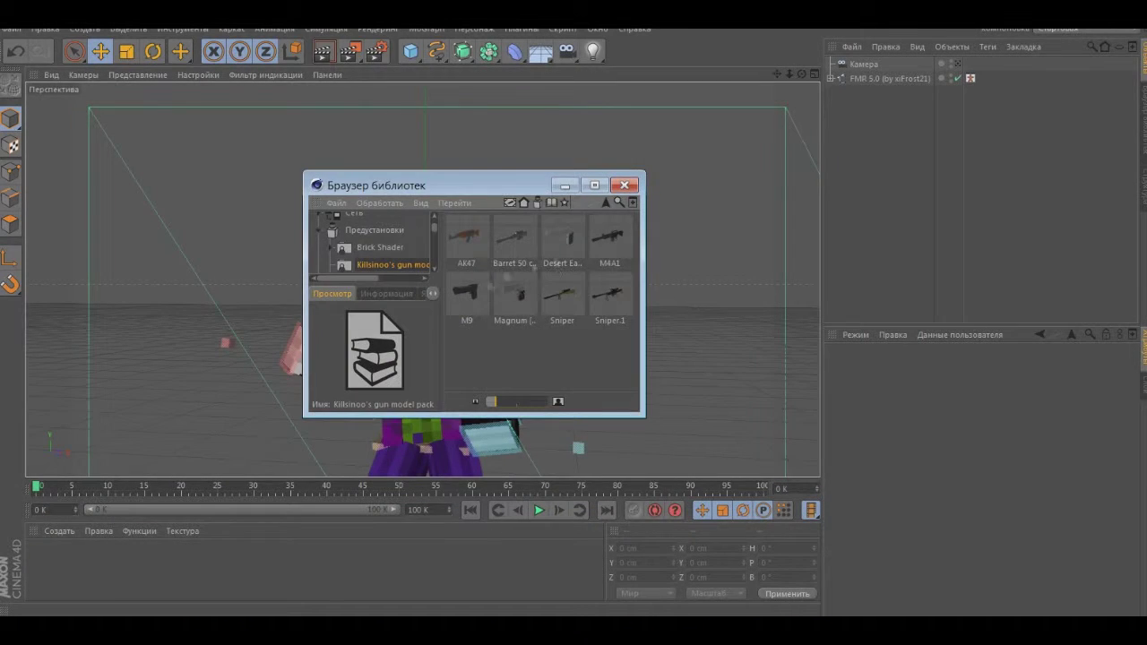
double_click(466, 238)
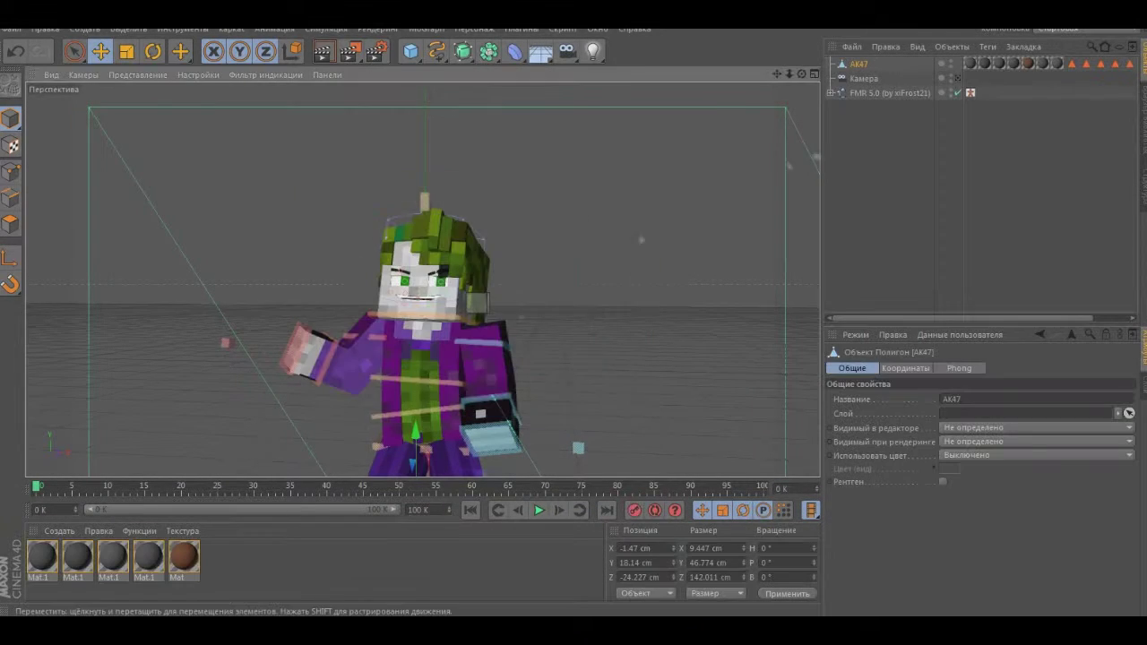
- Move the AK47 to the raised right hand and rotate it to about -70° heading with the barrel pointing up
key(r)
drag(296, 359, 269, 299)
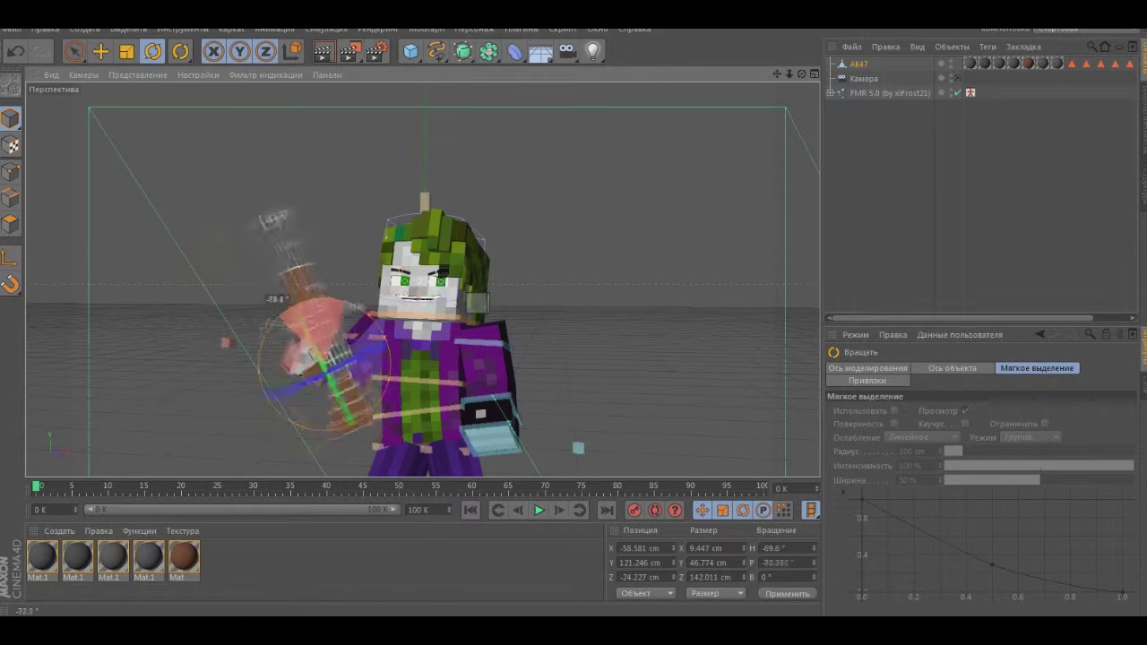
alt+drag(639, 235, 538, 269)
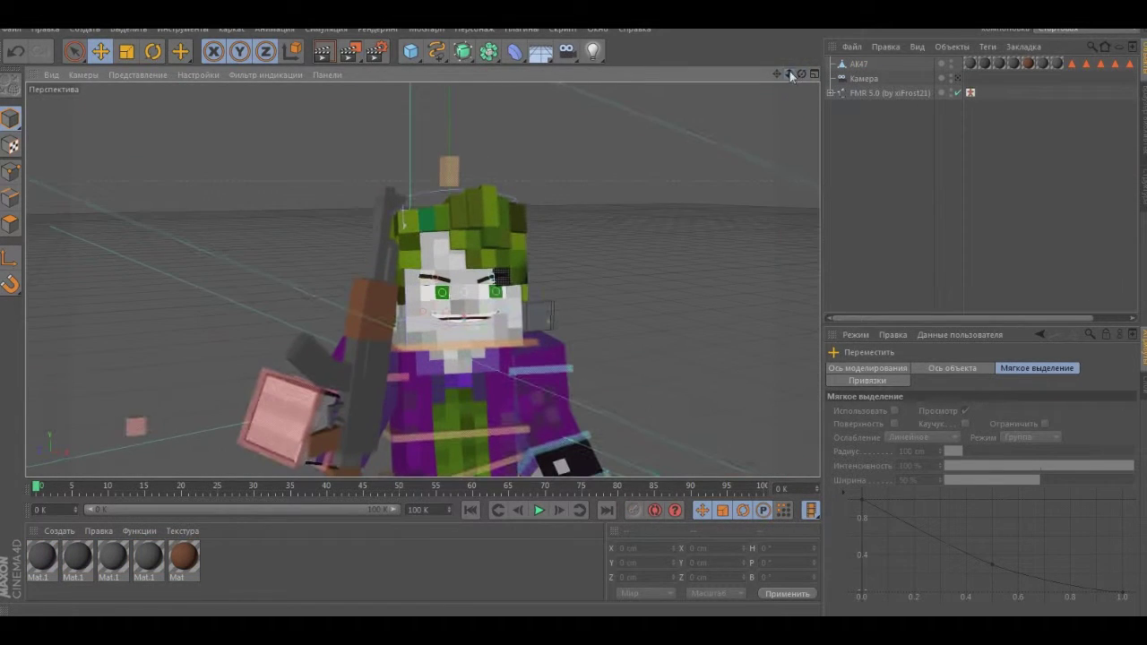
- Rotate the AK47 to about -68° heading and -30° pitch so its barrel points diagonally up and away from the head
click(153, 51)
drag(359, 287, 268, 358)
key(r)
alt+drag(403, 359, 237, 286)
drag(269, 345, 287, 323)
key(r)
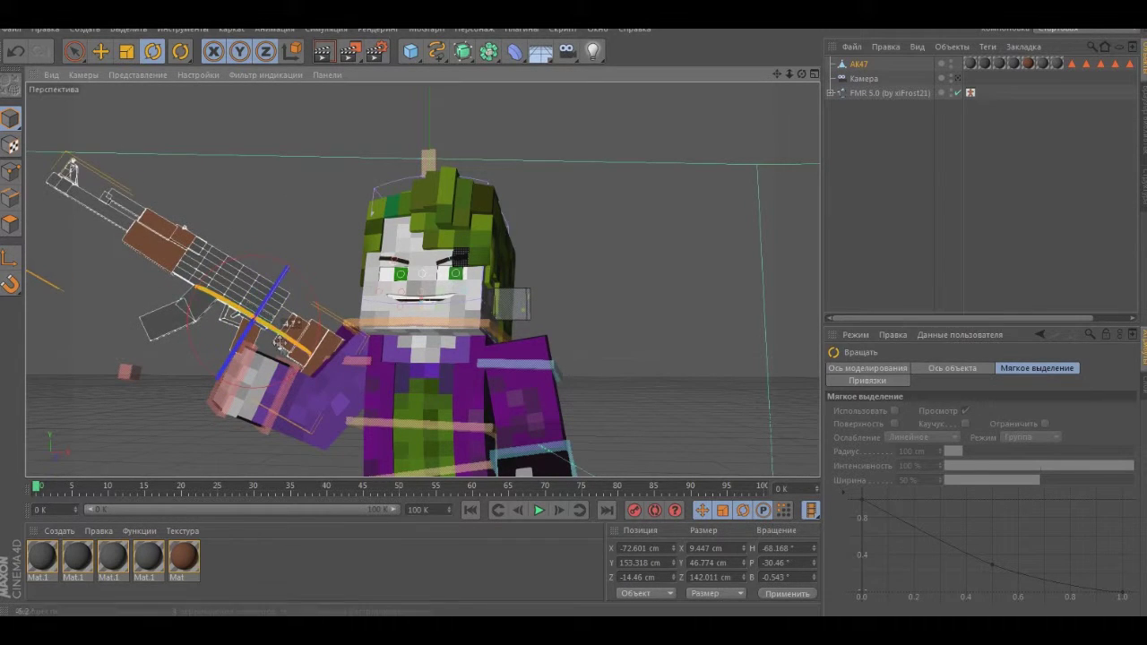
- Adjust the Joker's raised right hand under the AK47 and rotate the gun to about -13° bank to fit the grip
click(251, 357)
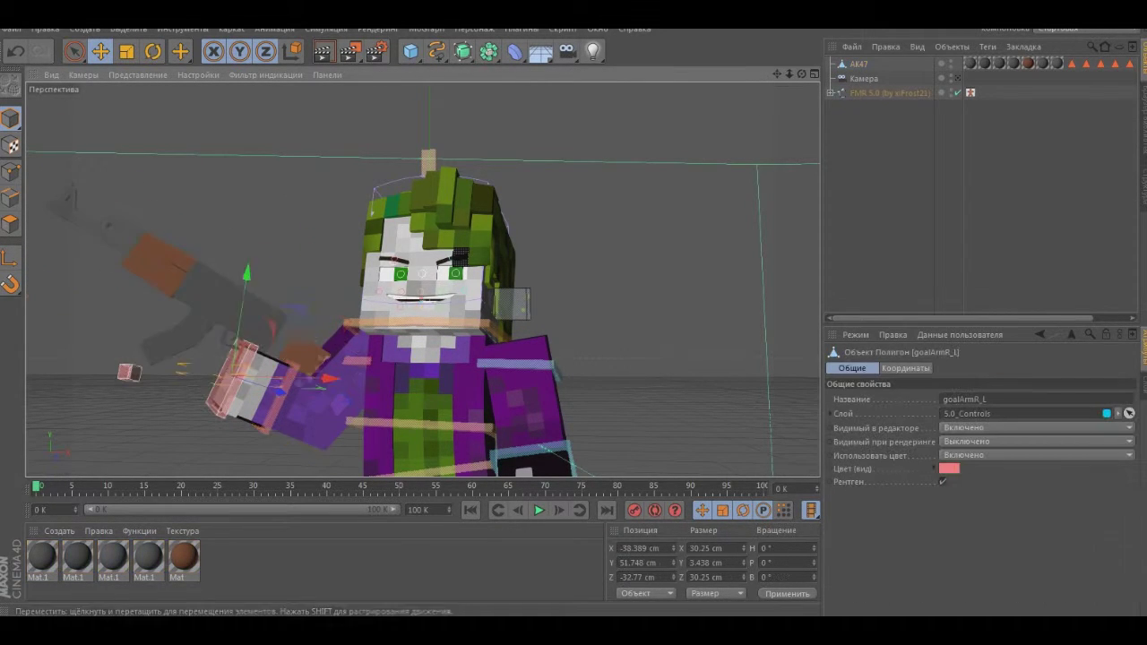
drag(258, 331, 323, 331)
click(170, 269)
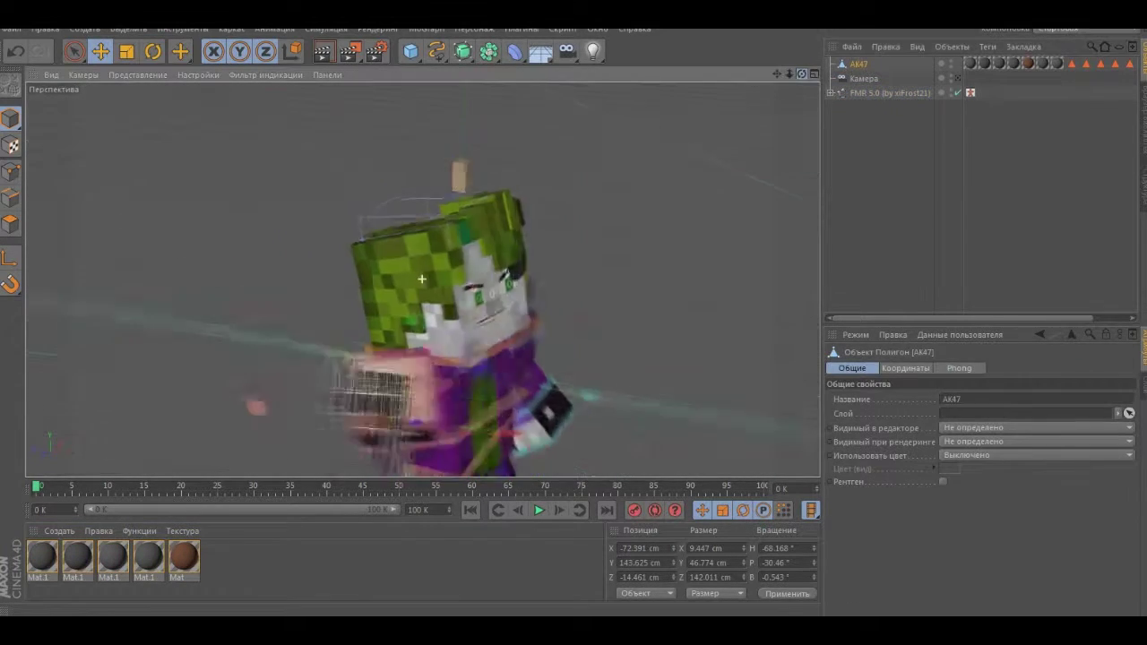
key(r)
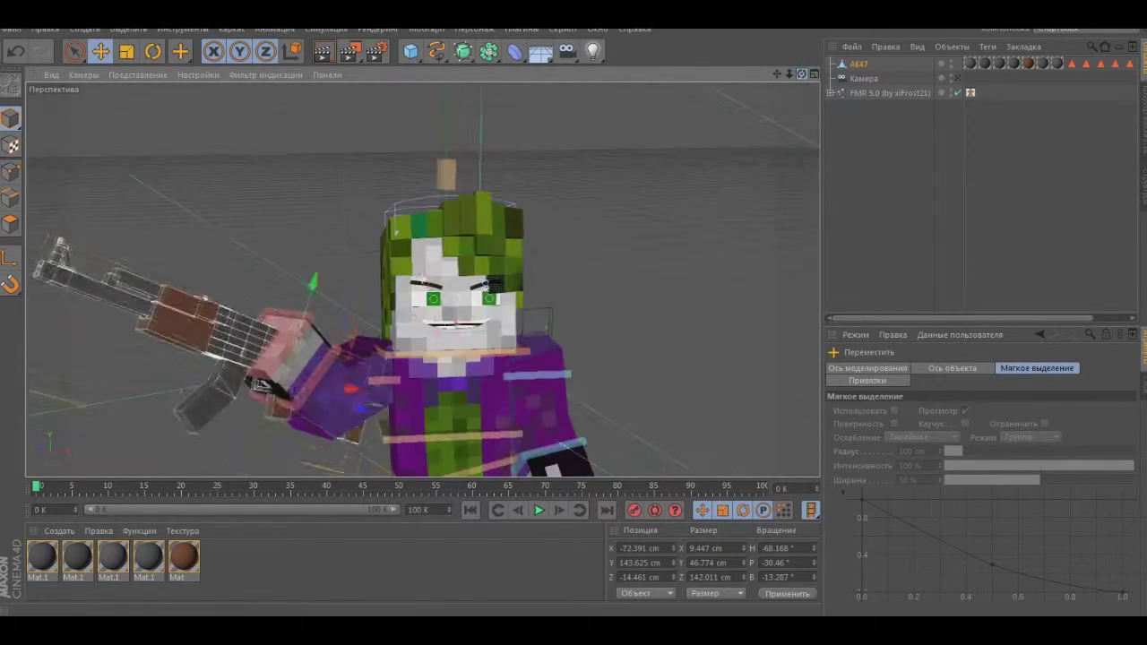
drag(285, 314, 273, 277)
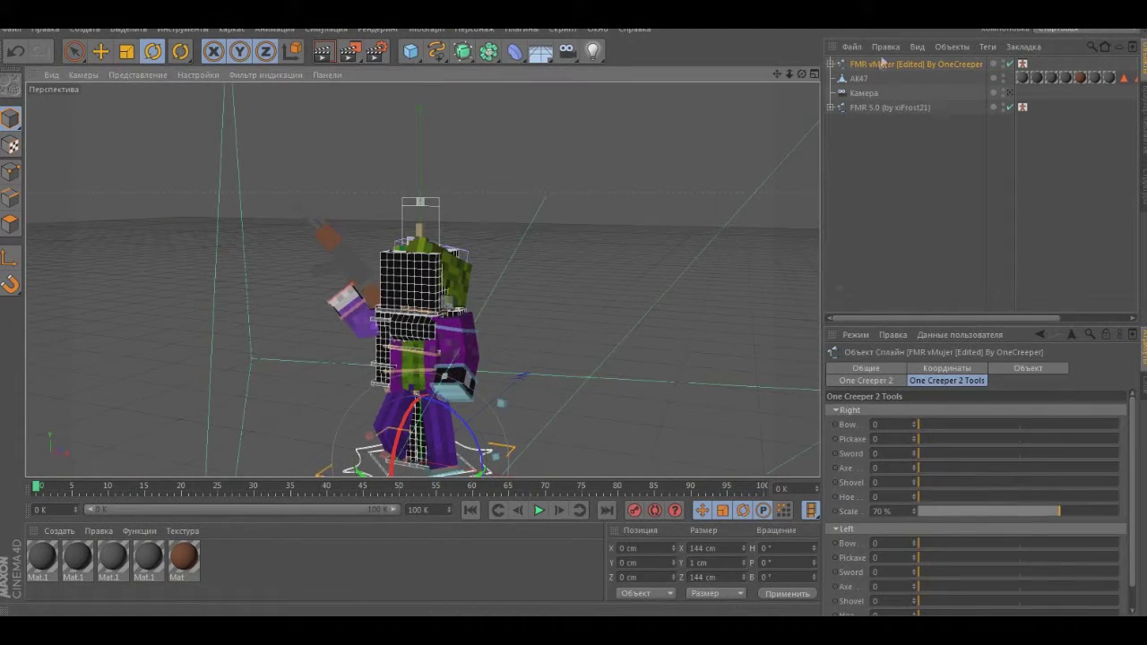
- Load the character skin from the марвел арт folder into the FMR vMujer rig and move the rig beside the Joker, about X 108.6 cm
click(1122, 463)
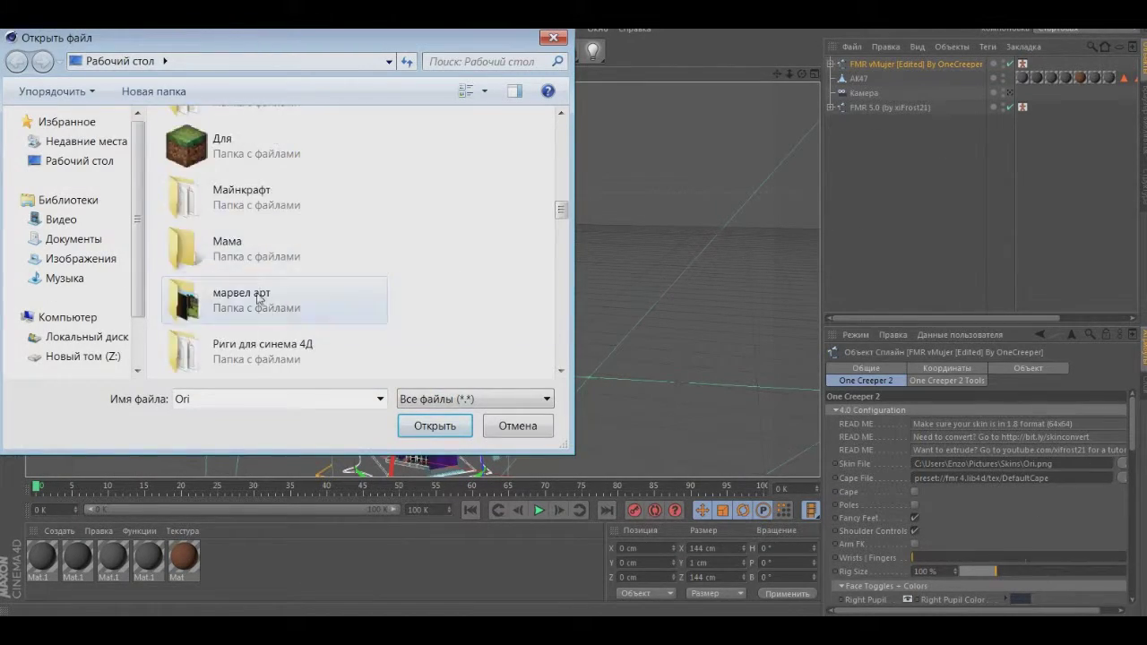
double_click(257, 300)
click(404, 230)
click(434, 426)
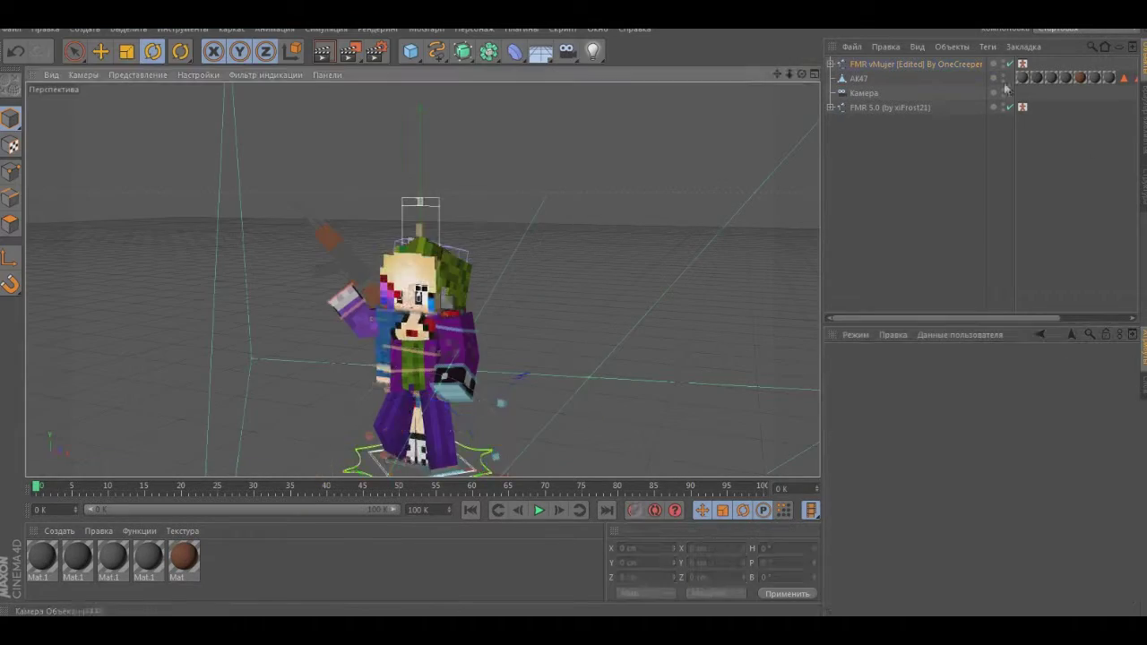
key(e)
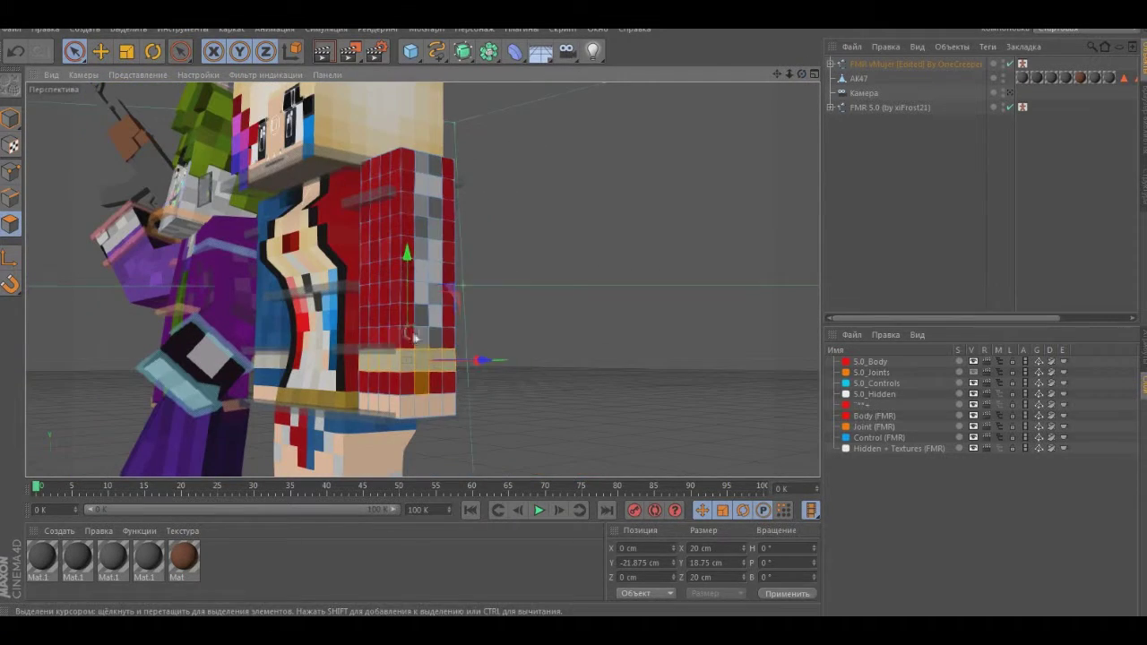
- Try to extrude the cuff polygons on the female character's red sleeve and undo the last change
key(d)
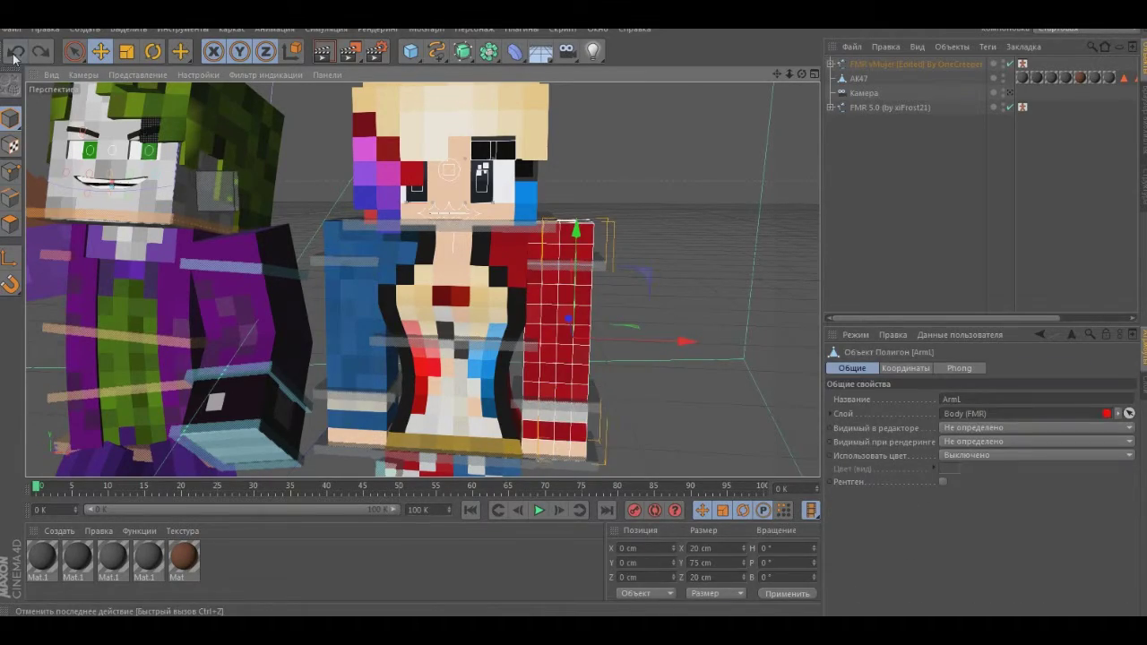
click(13, 56)
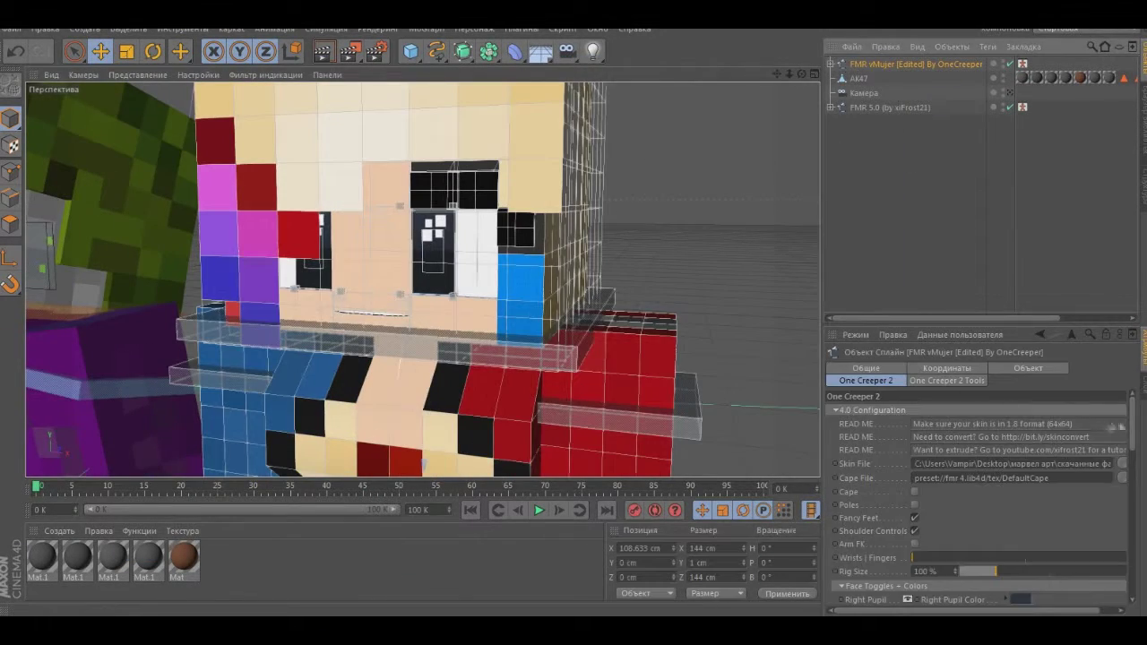
- Color the female character's right pupil blue and her left pupil dark red
scroll(976, 493, down, 5)
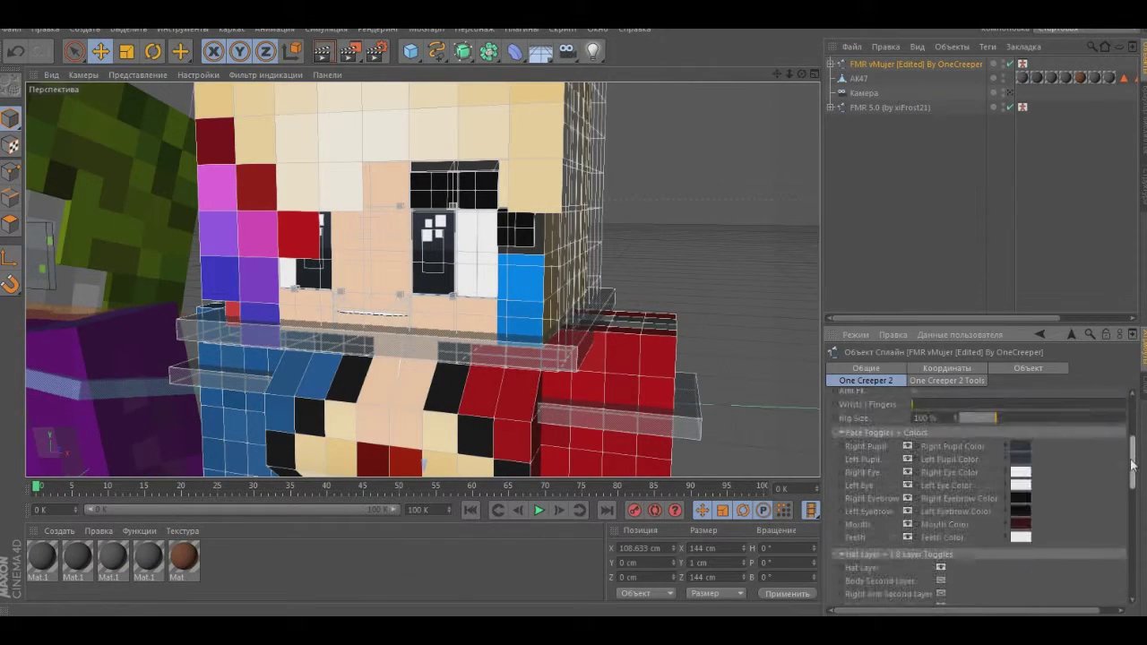
click(1020, 423)
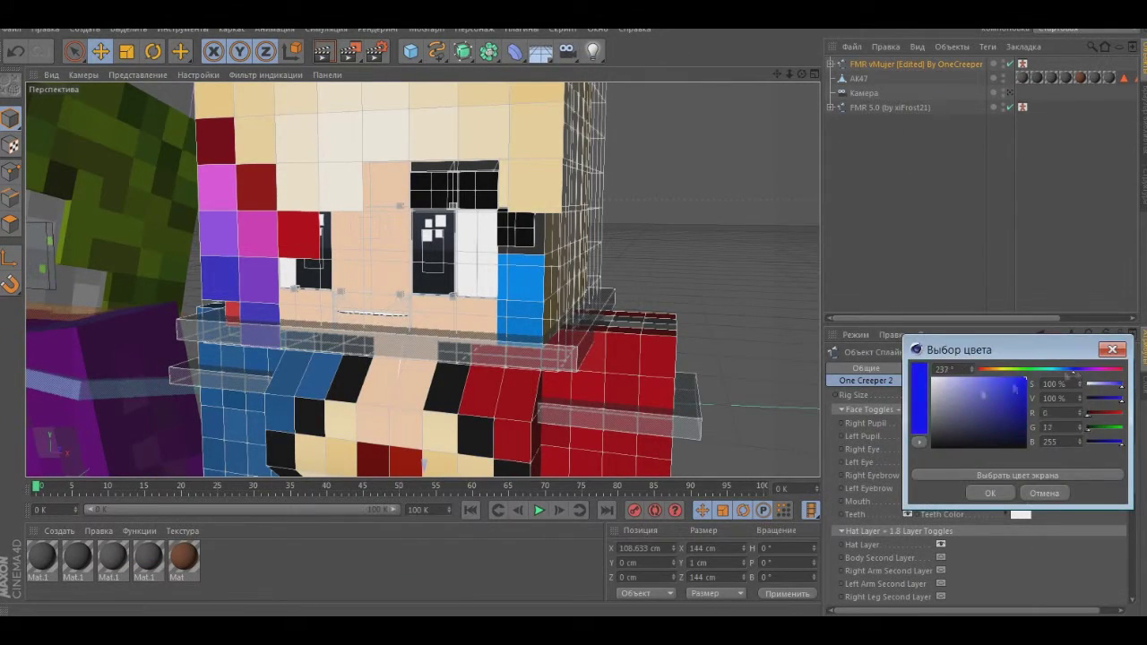
click(989, 493)
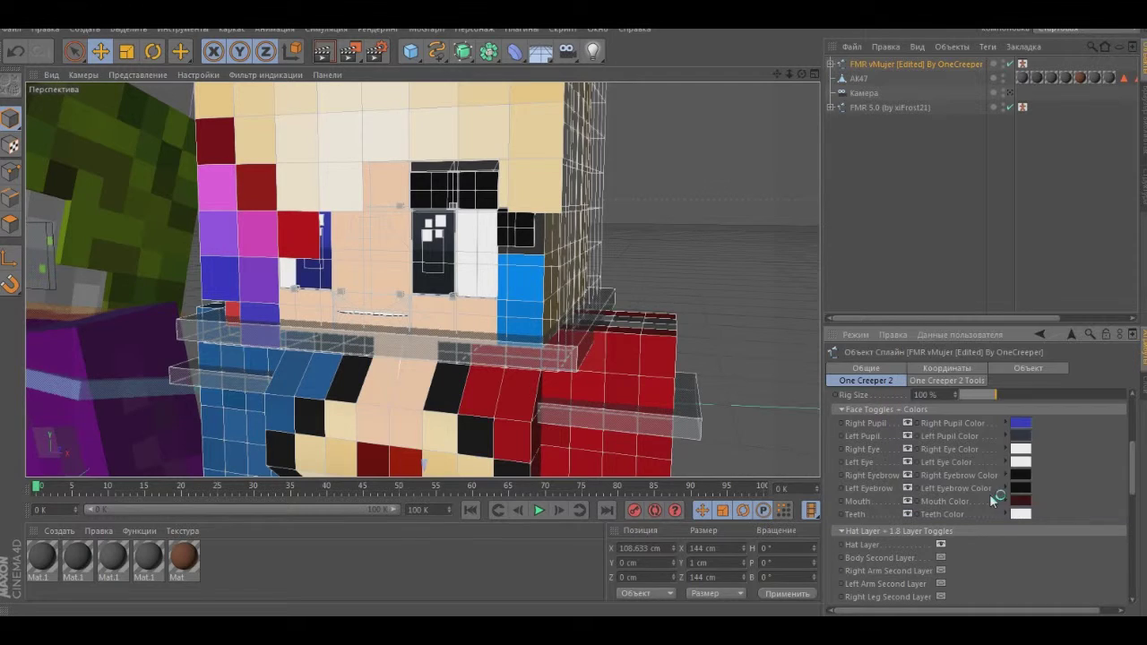
click(1027, 448)
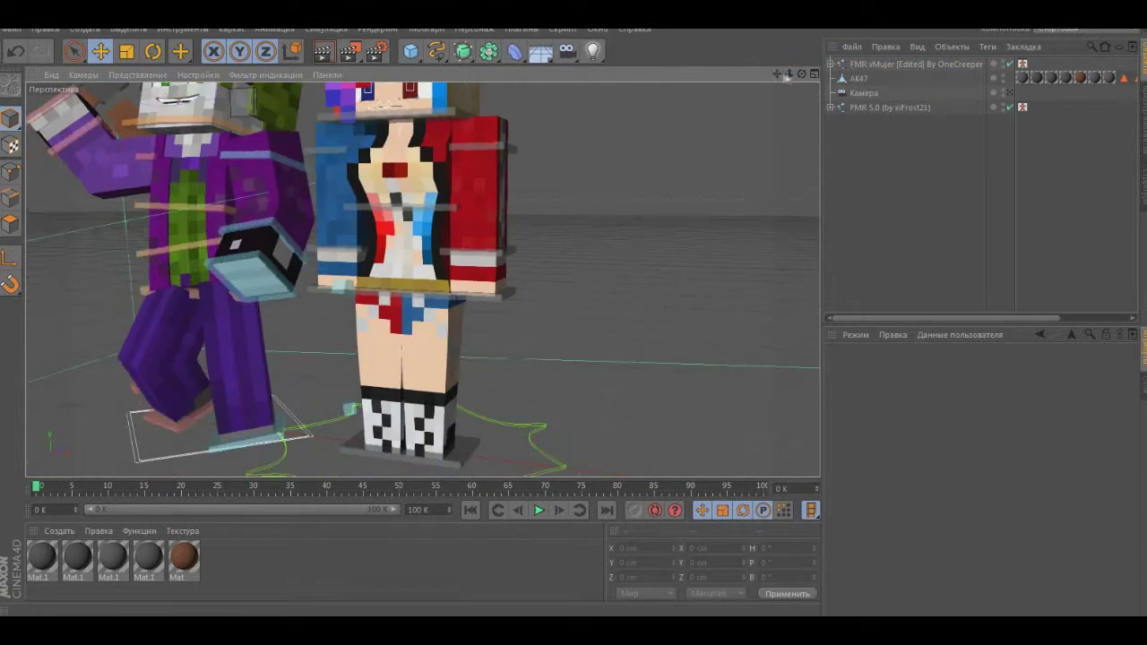
- Pose the female character's feet, rotating the right foot to about -28° heading and moving it so the knee bends outward
click(538, 440)
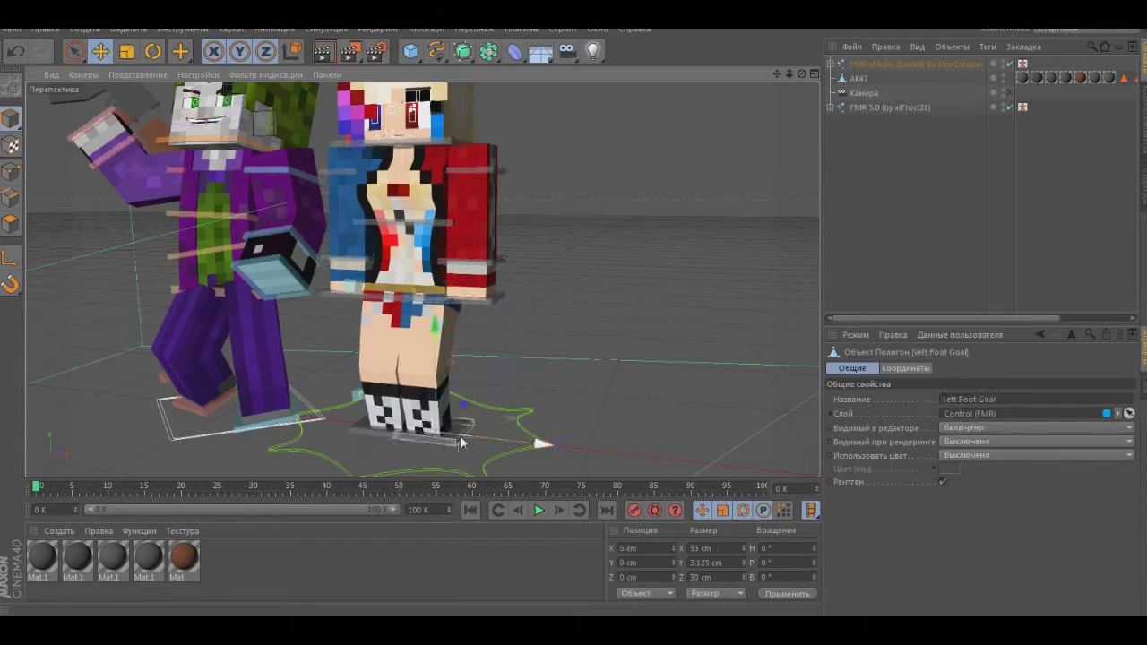
key(r)
click(370, 436)
key(e)
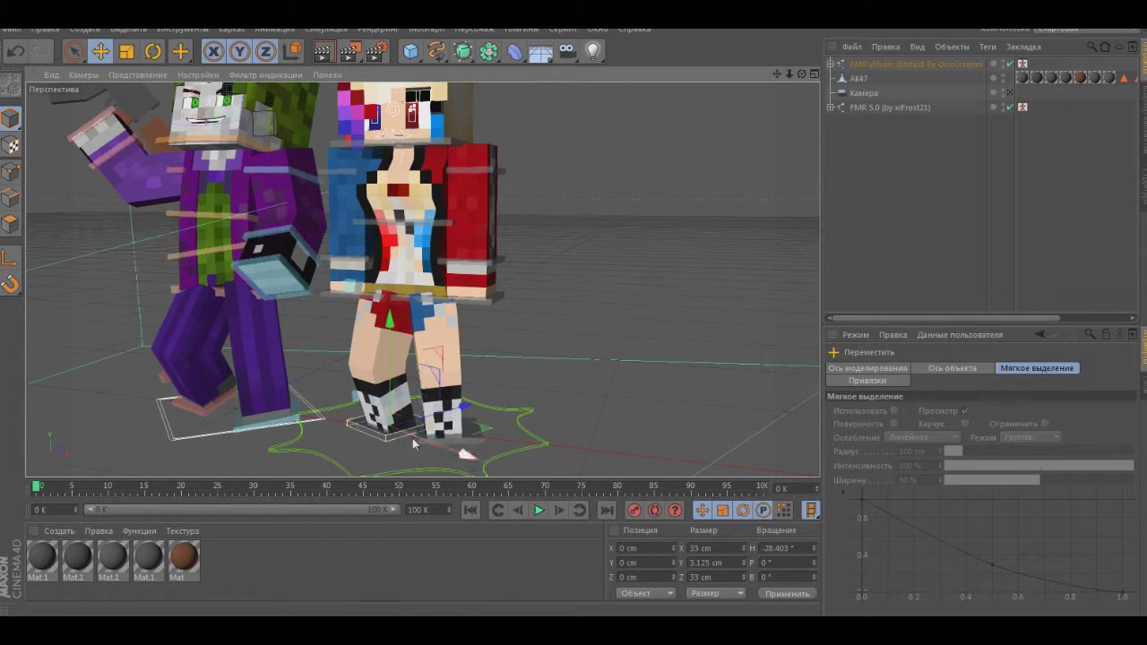
click(409, 439)
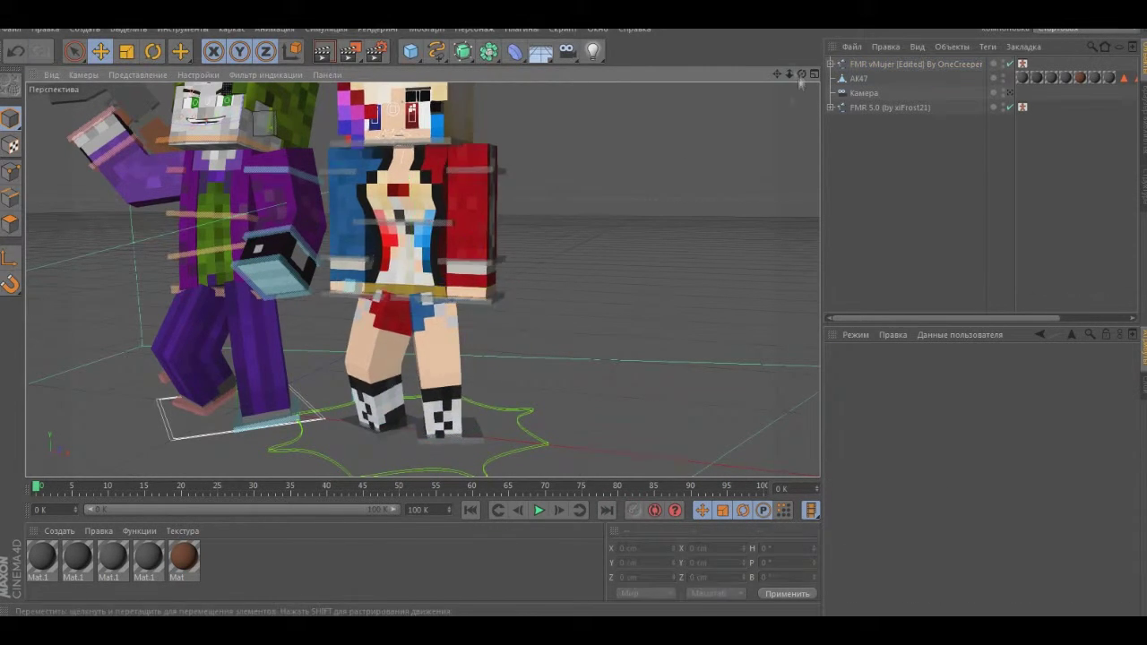
- Rotate the female character's Back control to turn her torso slightly
click(421, 280)
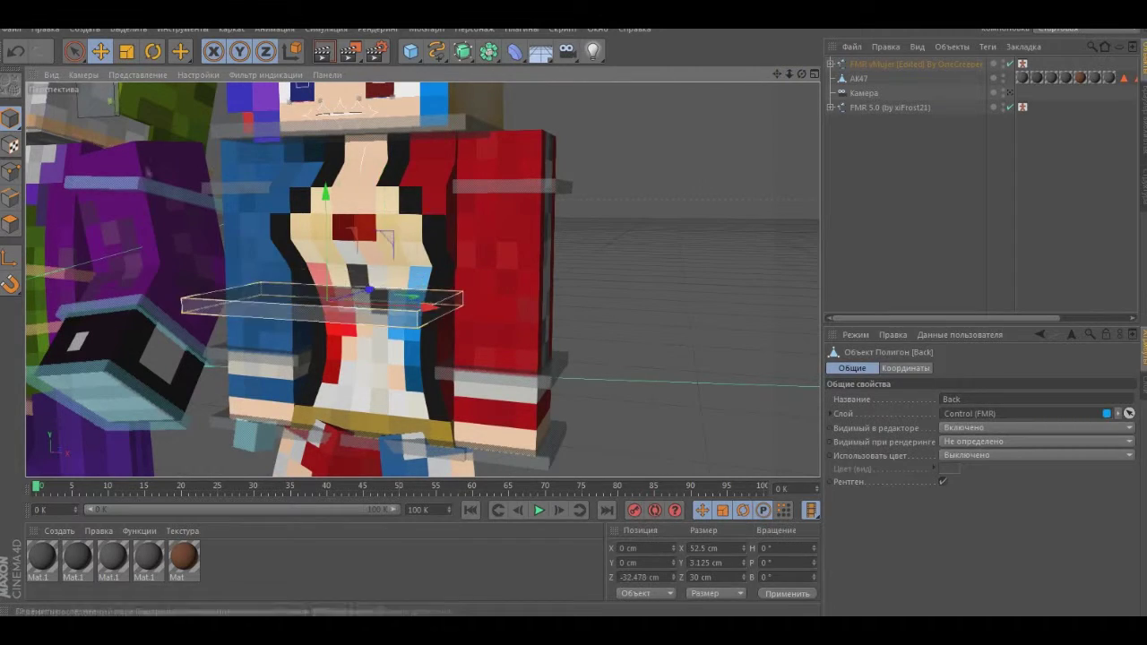
key(r)
drag(421, 292, 385, 292)
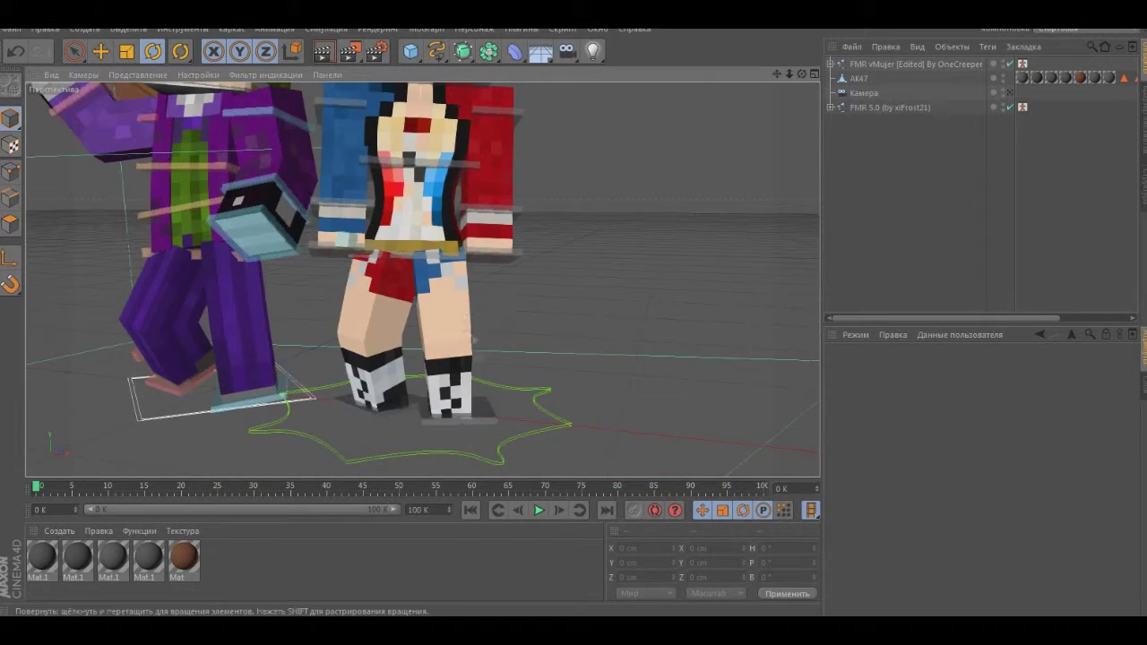
- Adjust the female character's left foot and move her left hand control outward and up to bend the red-sleeved arm
click(472, 446)
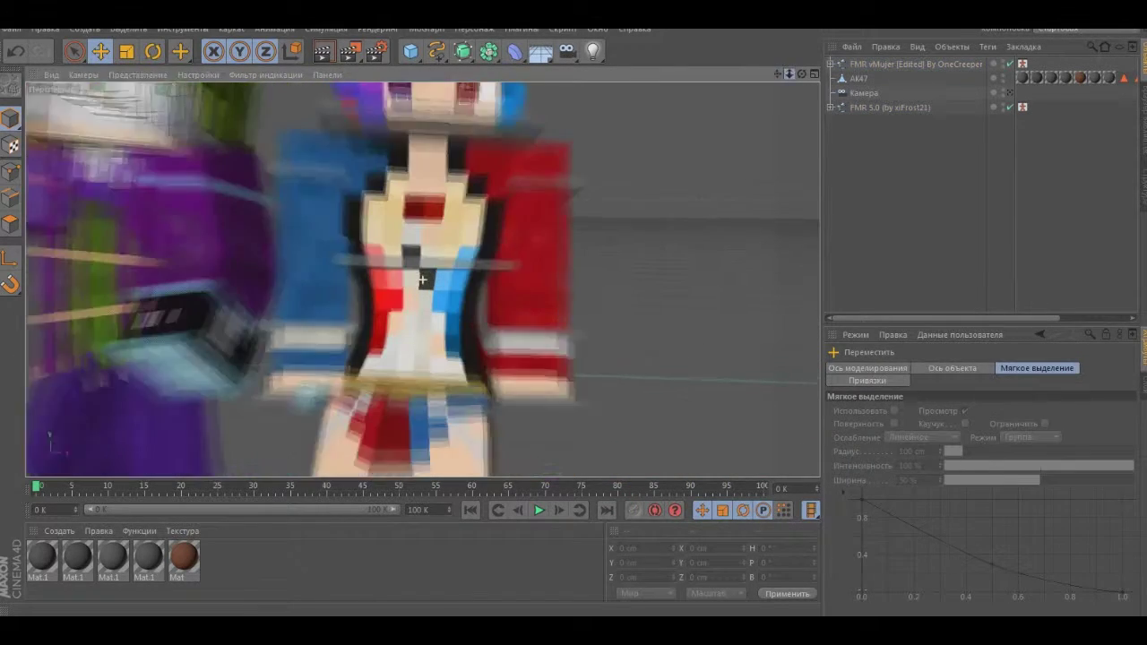
key(e)
click(514, 404)
drag(587, 407, 645, 354)
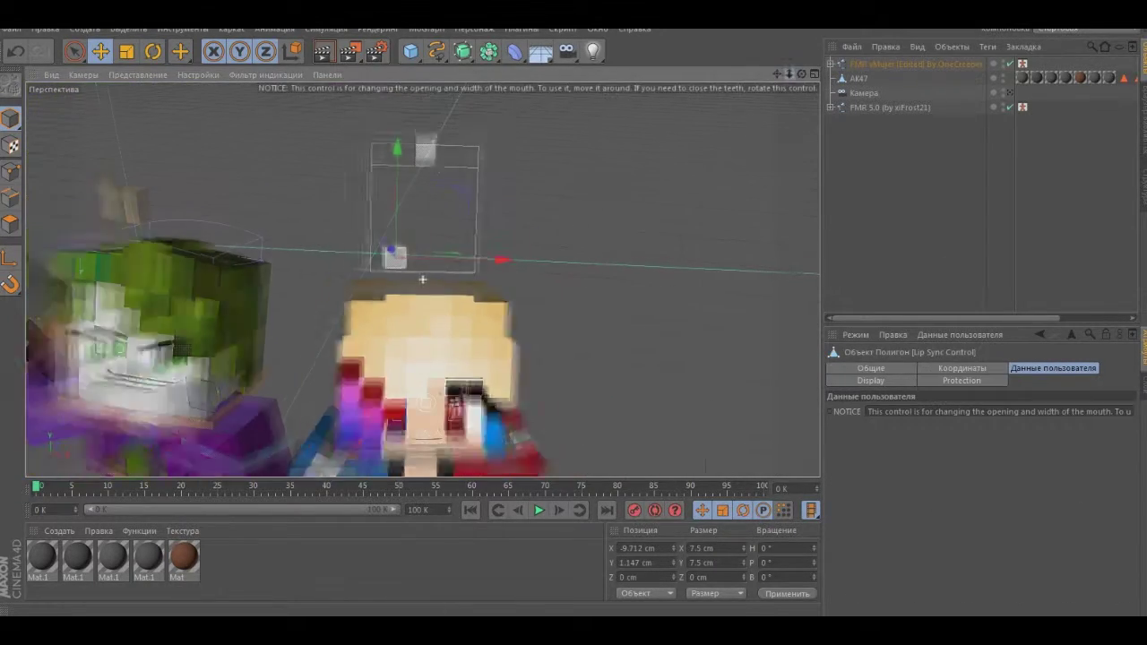
- Shape the female character's smile with the Lip Sync Control and rotate her left wrist and neck controls
drag(490, 205, 483, 195)
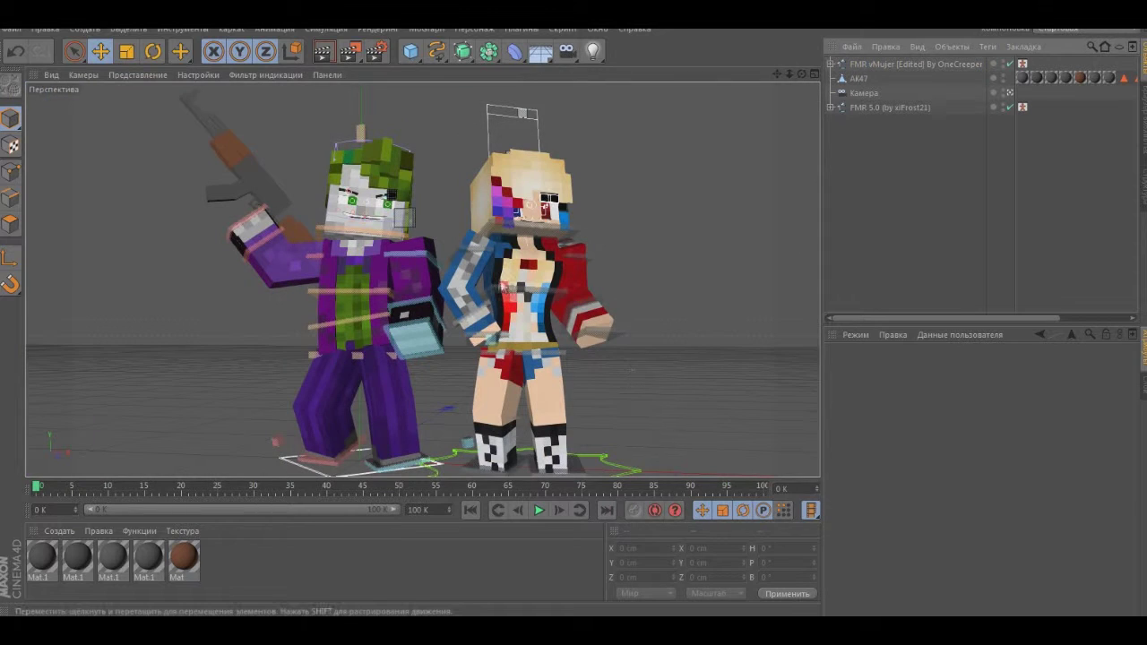
click(603, 334)
key(r)
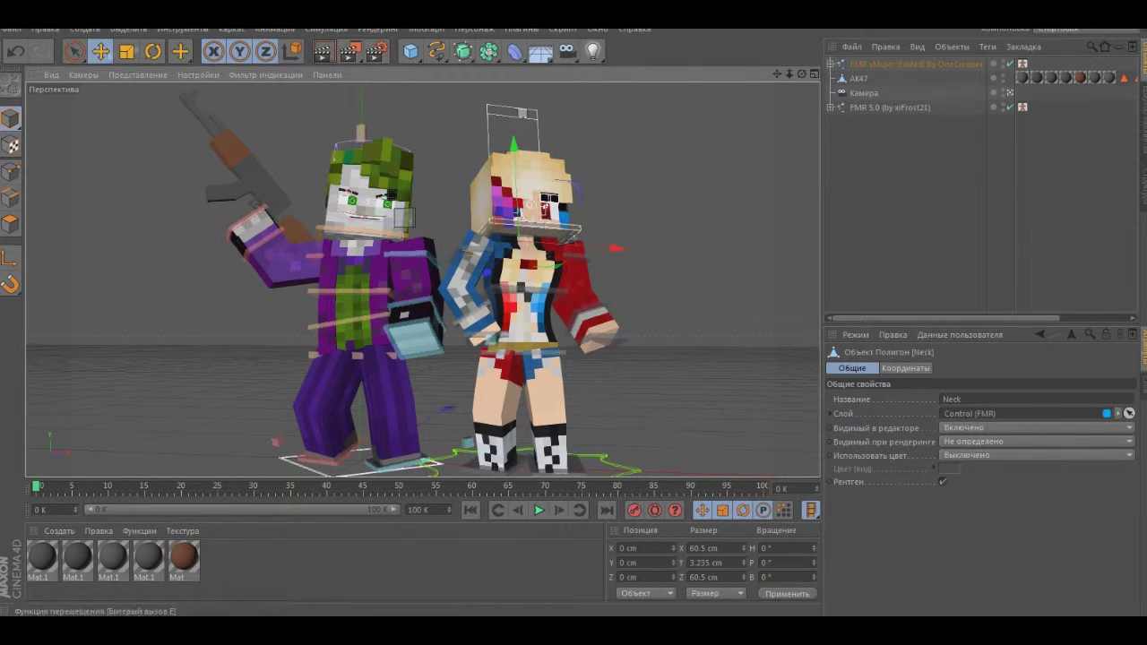
click(482, 219)
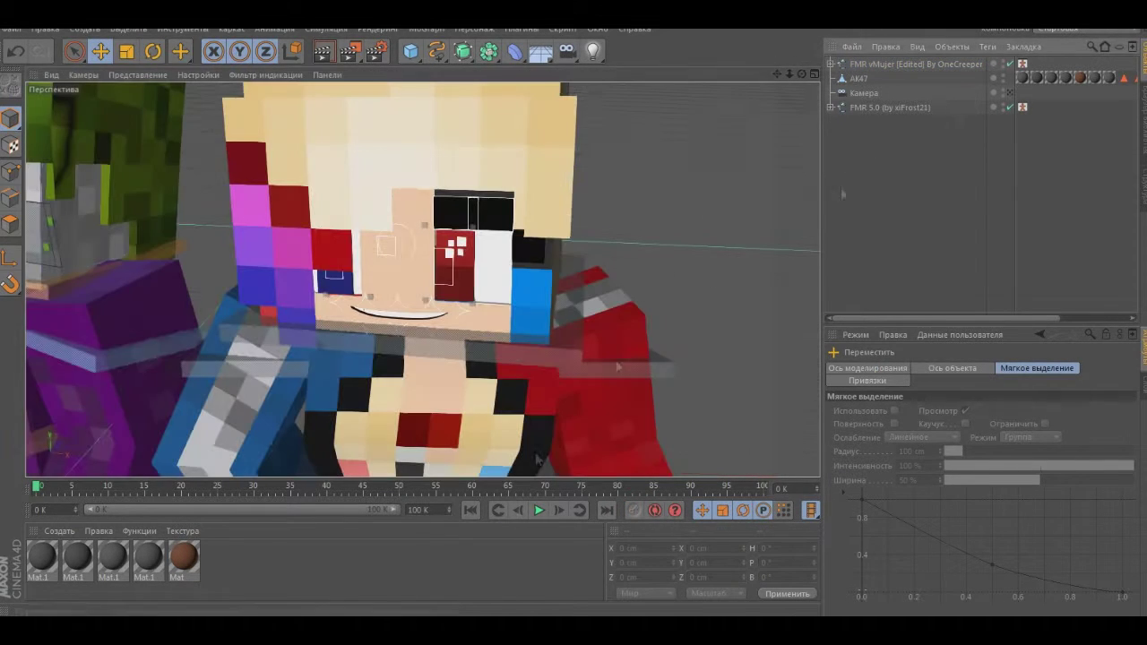
- Add the Desert Eagle model to the scene and place it at the female character's left hand, about X 153, Y 94.6, Z 1.1 cm
click(851, 46)
mouse_move(897, 102)
mouse_move(807, 102)
click(874, 140)
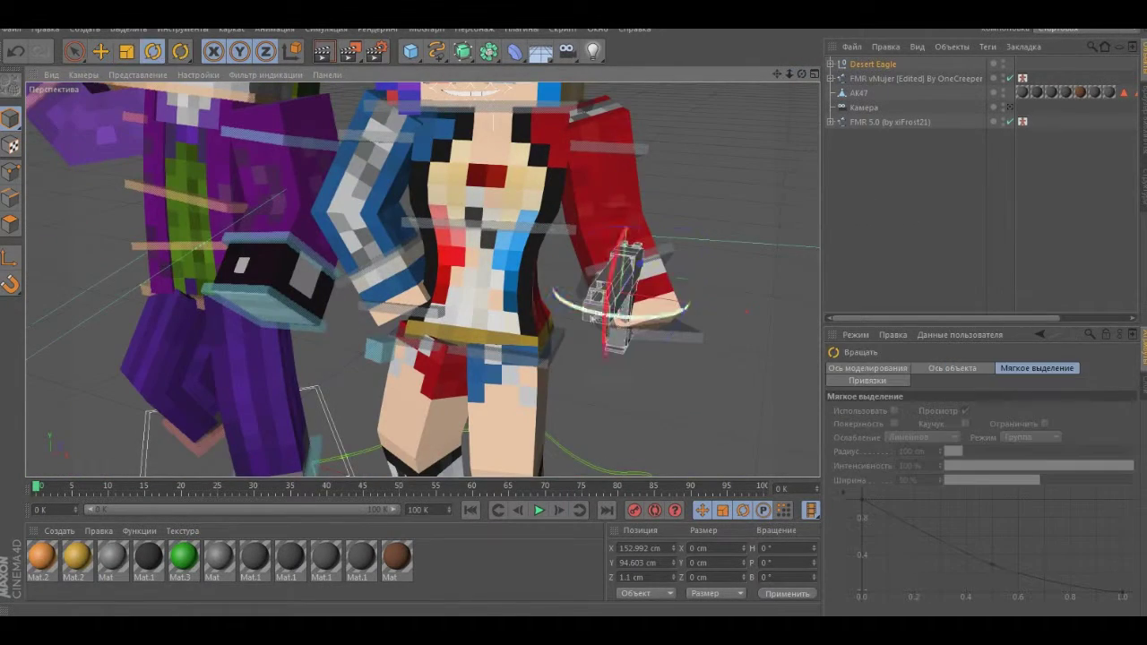
- Rotate the Desert Eagle to about 46° heading, 43° pitch and -17° bank, and move it into the hand at about X 160, Y 91 cm
key(r)
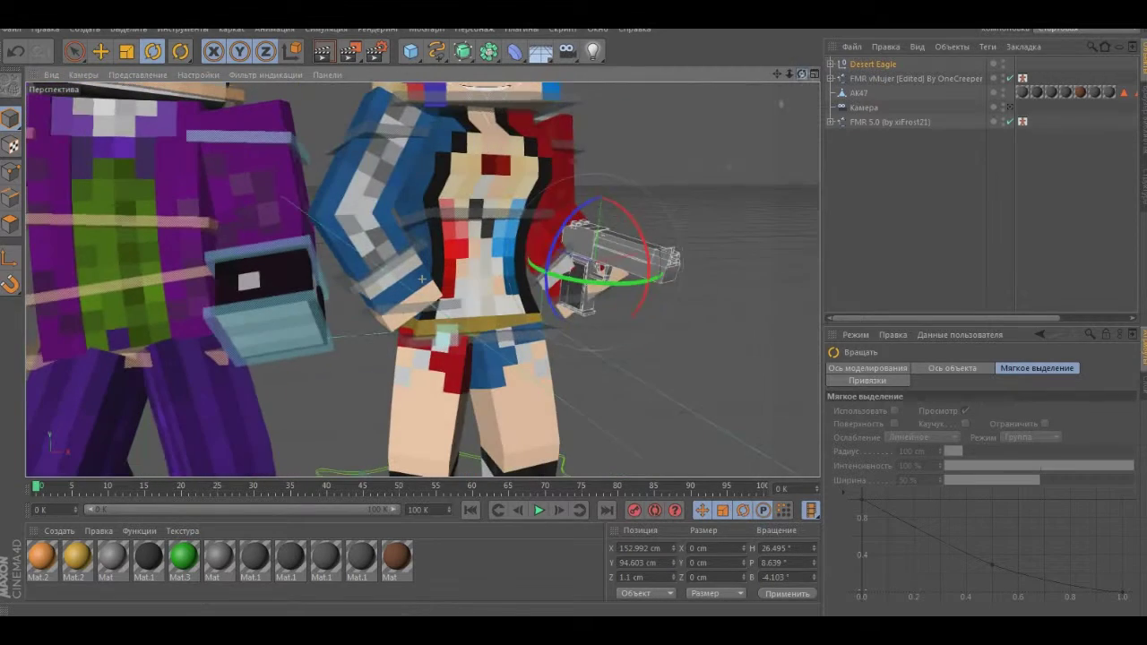
drag(645, 268, 675, 289)
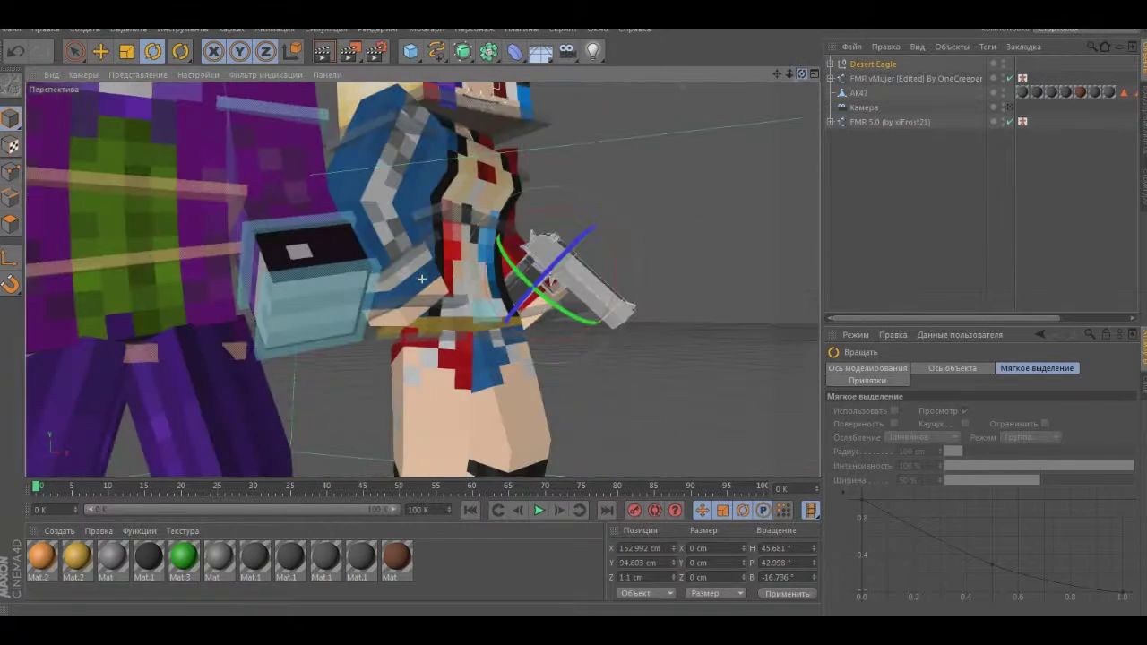
key(e)
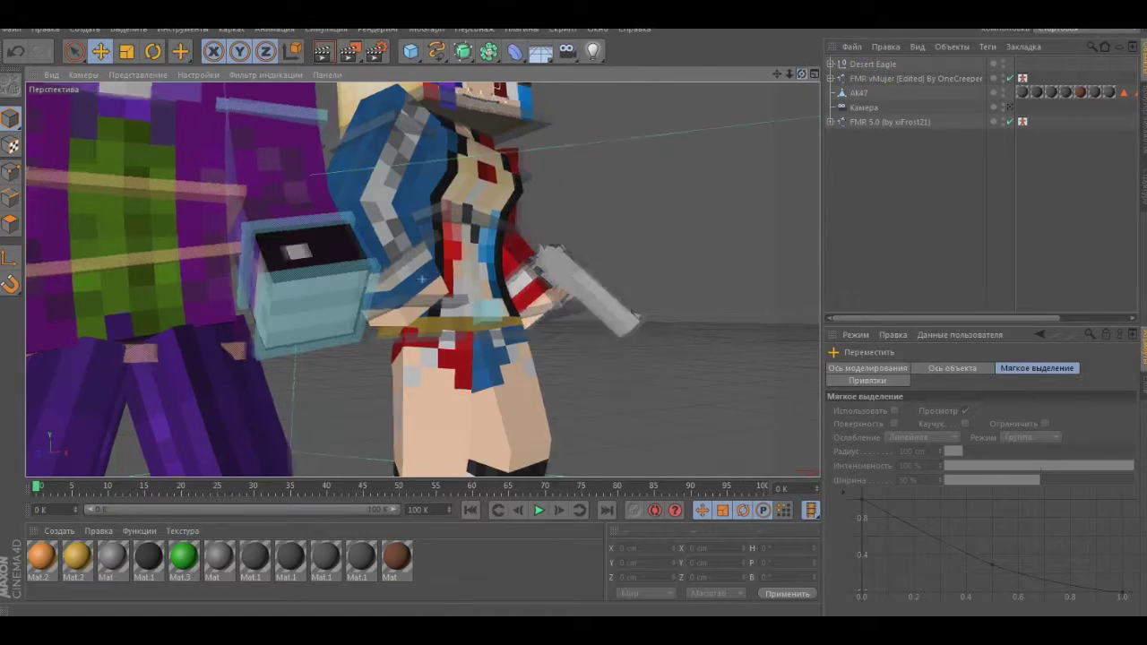
- Rotate the Desert Eagle to about -21° bank and adjust its scale and placement to fit the left hand
key(r)
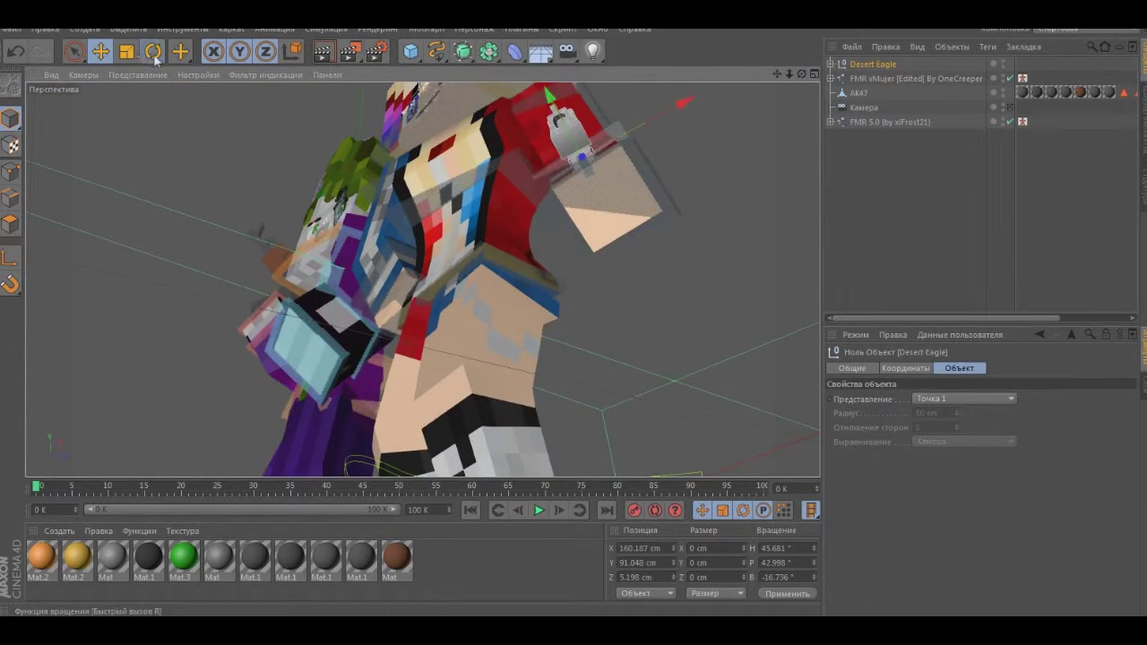
drag(524, 143, 515, 165)
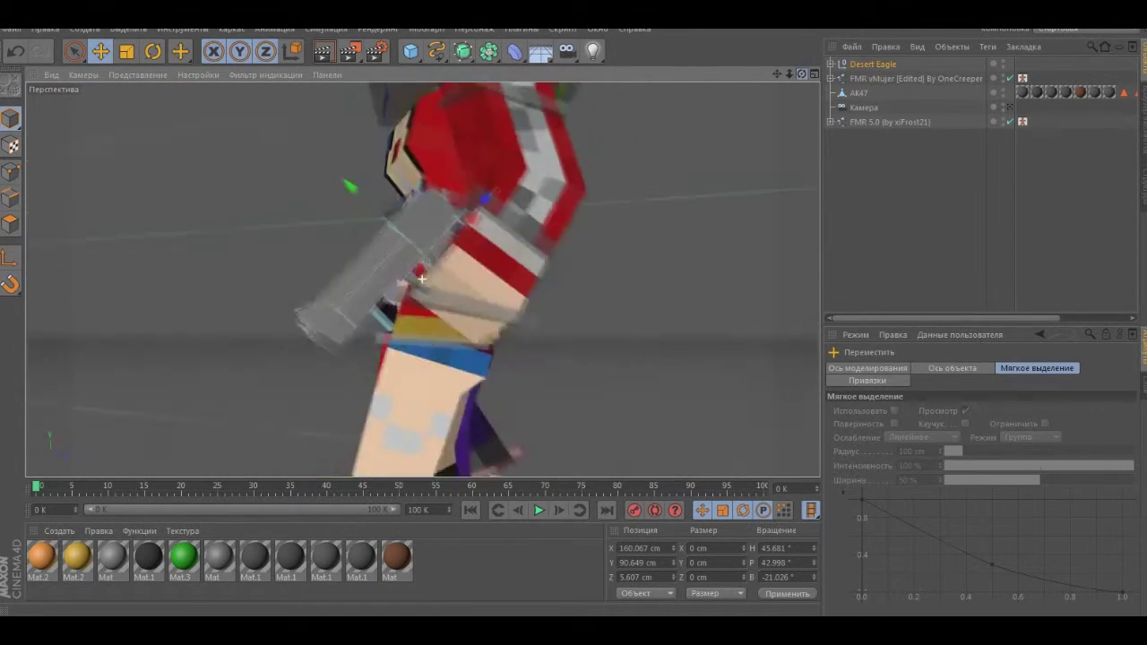
key(t)
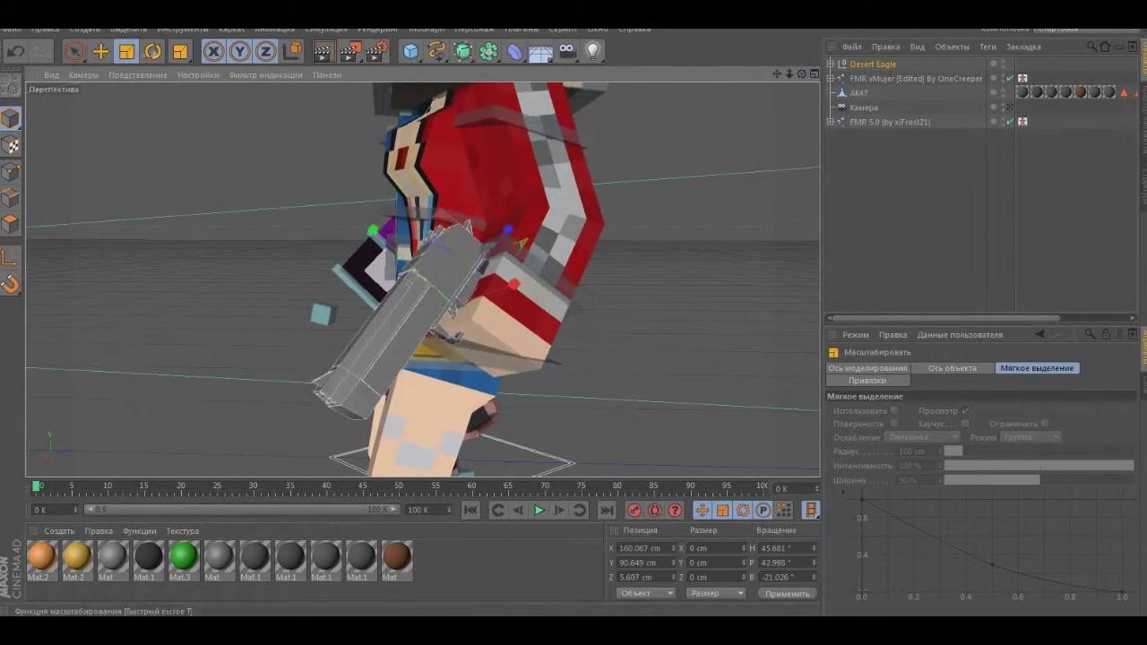
key(r)
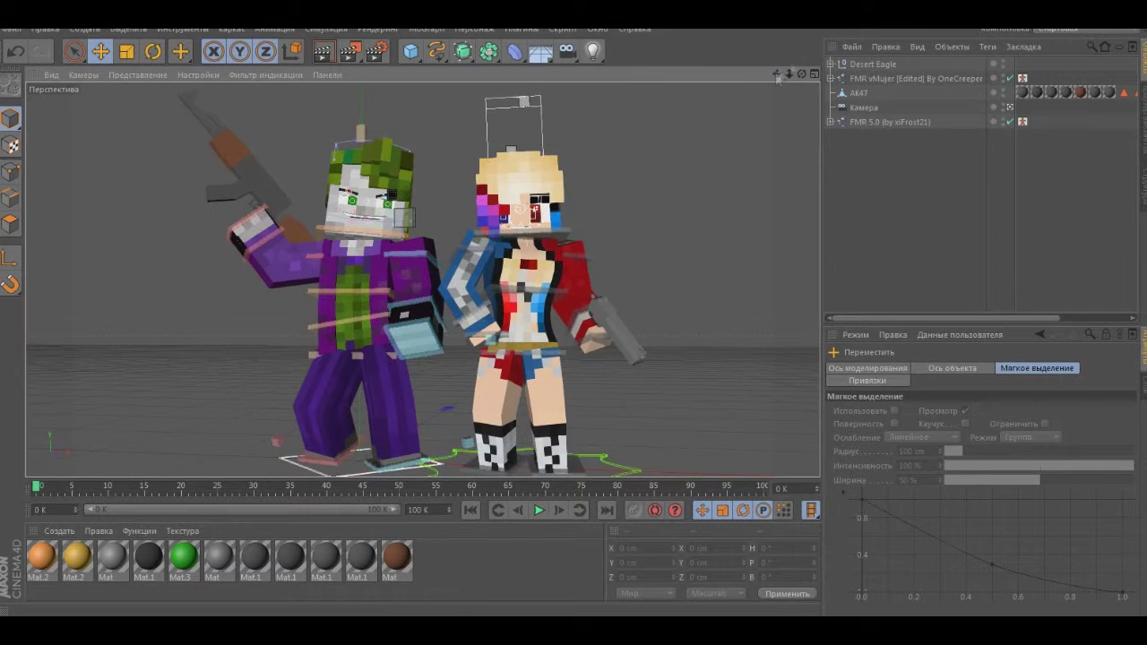
- Rotate the female character's Shoulder Rotator slightly on its pitch axis to adjust how both arms hang
drag(777, 79, 423, 279)
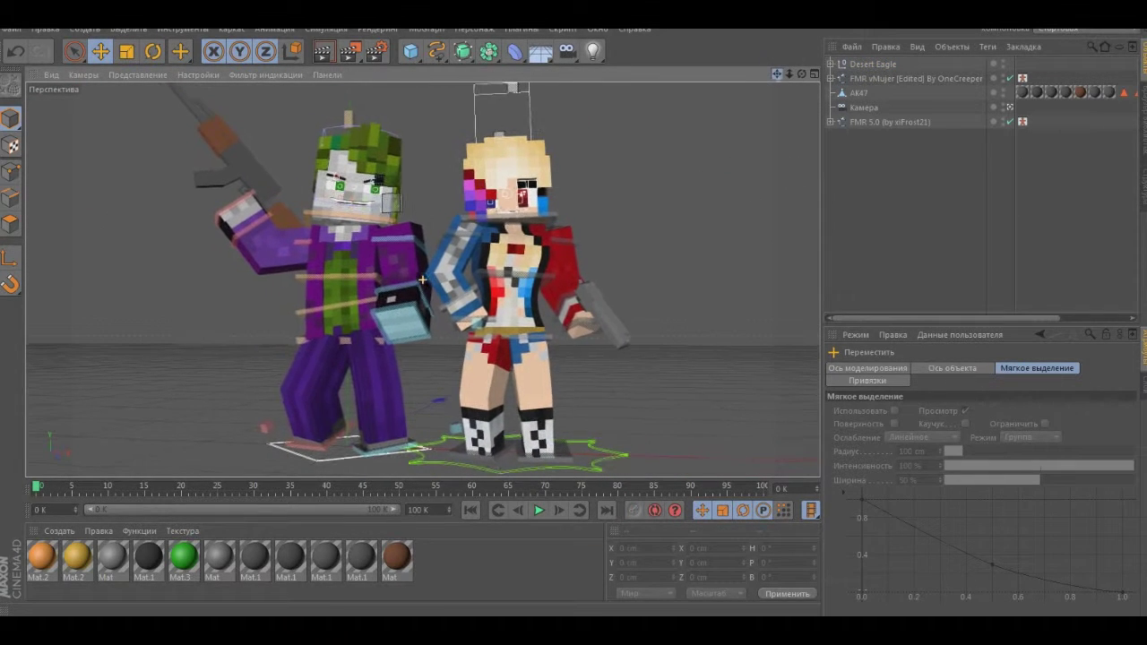
click(569, 309)
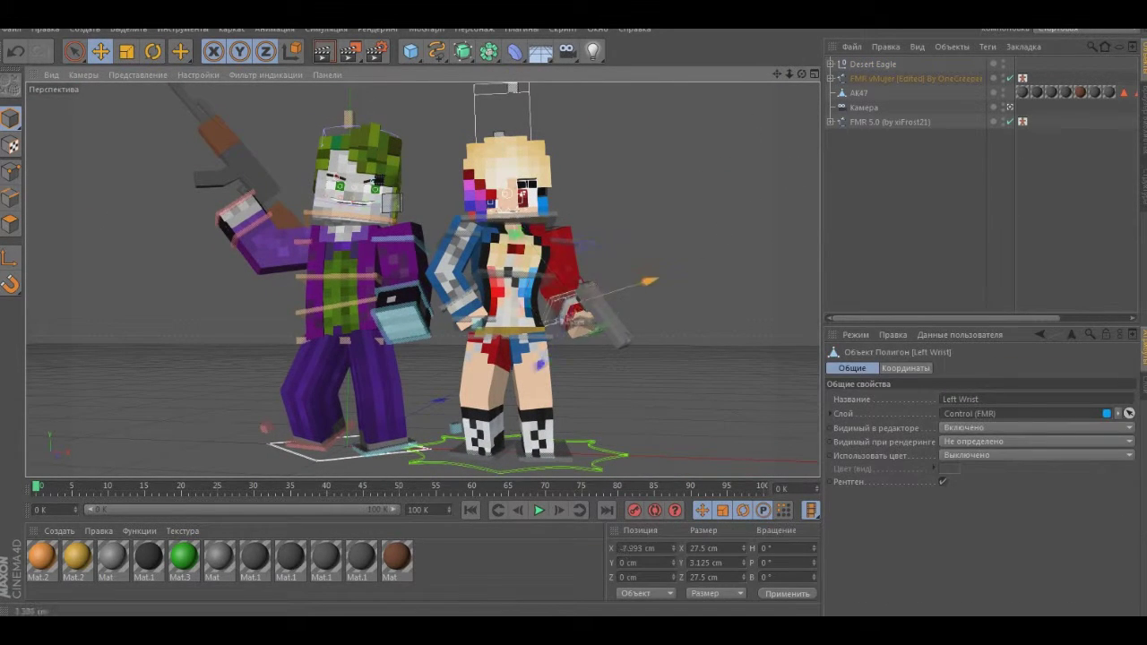
click(154, 54)
click(515, 235)
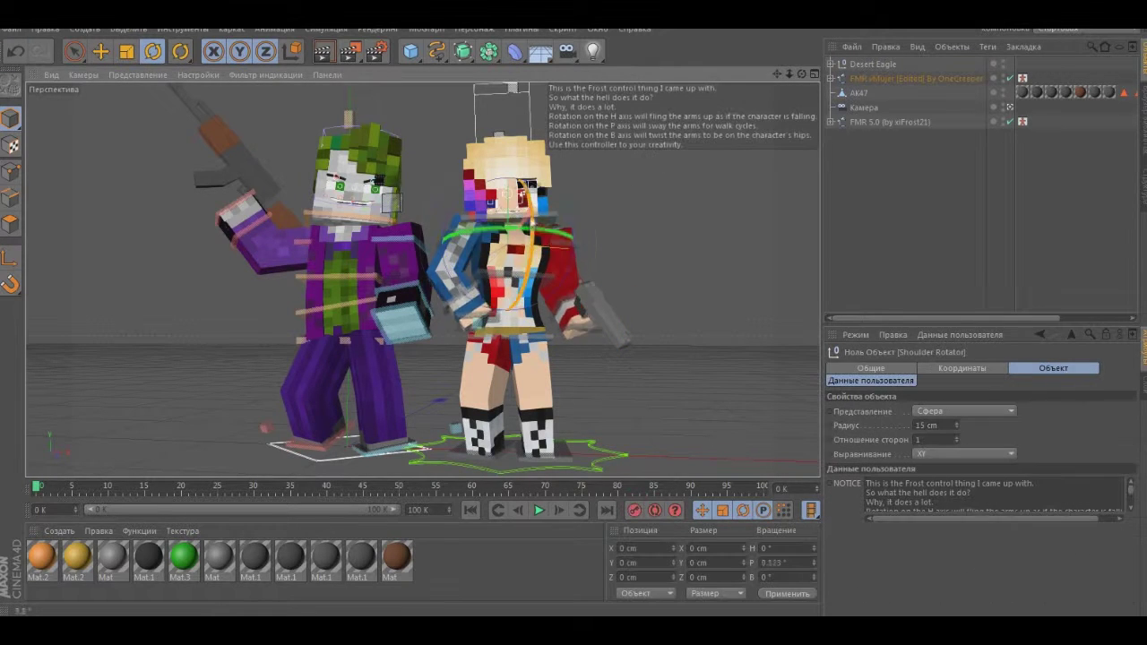
key(ctrl+shift+a)
key(e)
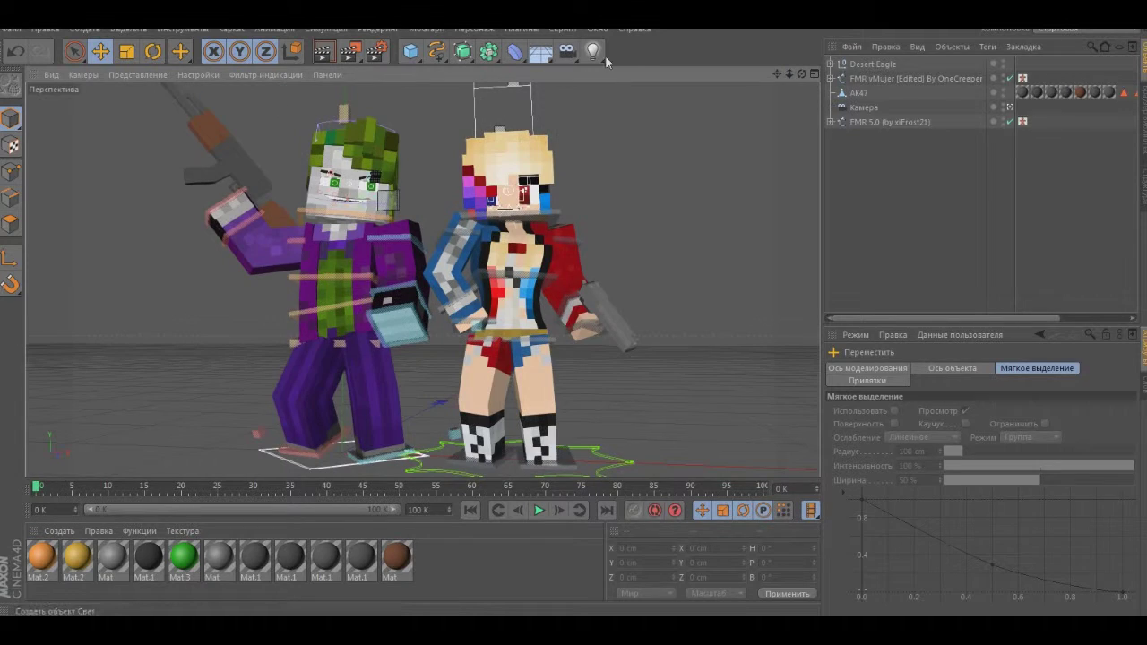
- Add a point light about 374 cm in front of the two characters, at Z -373.549 cm, and test-render the view
click(593, 52)
key(ctrl+r)
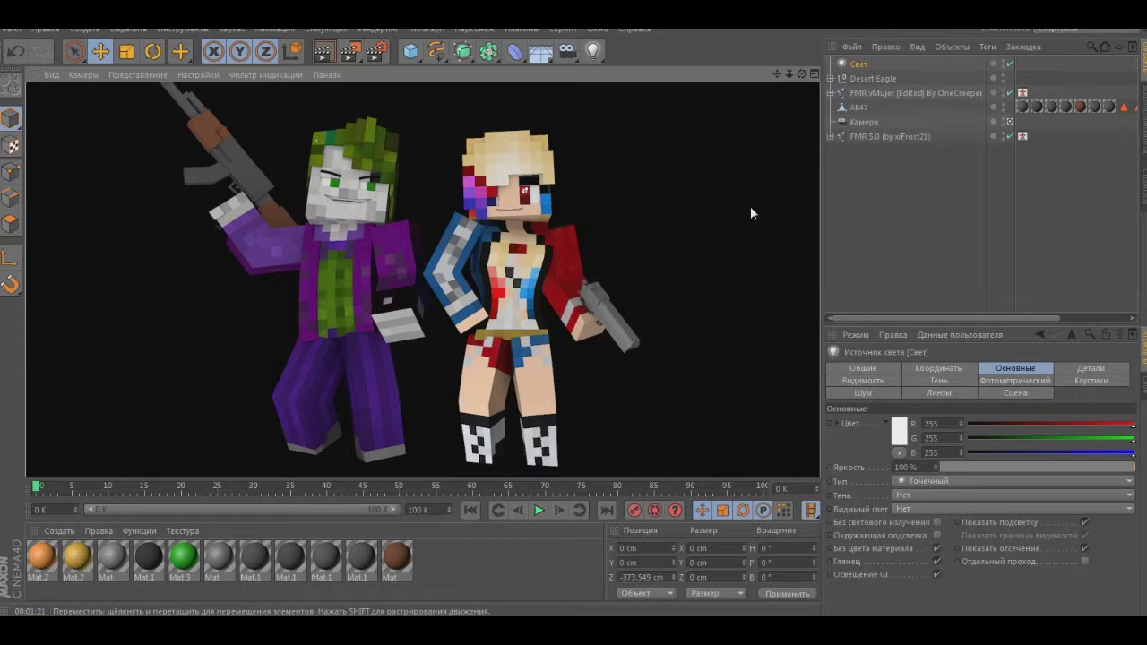
click(750, 206)
- Shift both pupils of the female character sideways, toward her left, with the eye control
scroll(750, 206, up, 5)
scroll(513, 318, down, 3)
scroll(512, 318, up, 6)
click(512, 318)
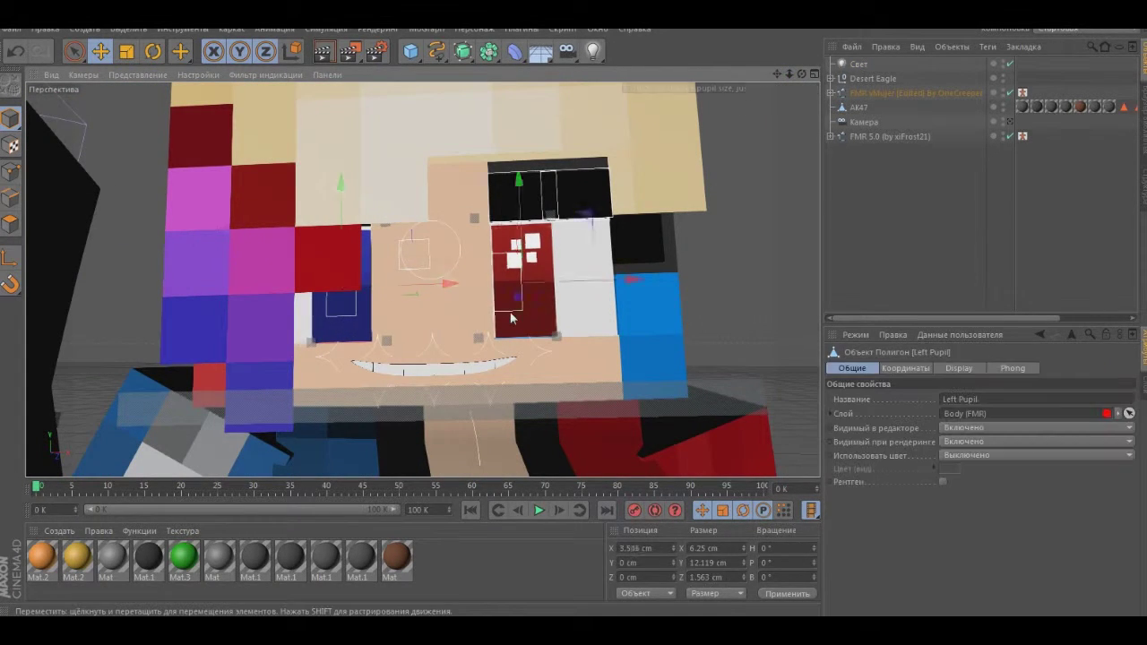
click(574, 289)
click(387, 303)
click(390, 300)
click(542, 195)
drag(542, 196, 544, 226)
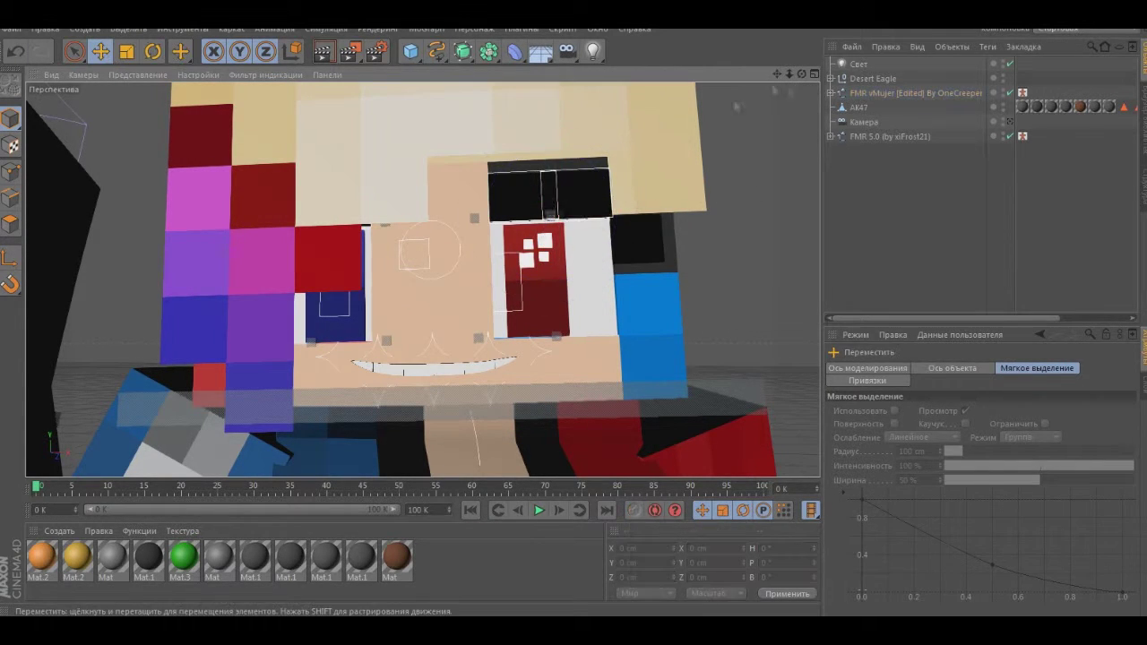
click(547, 208)
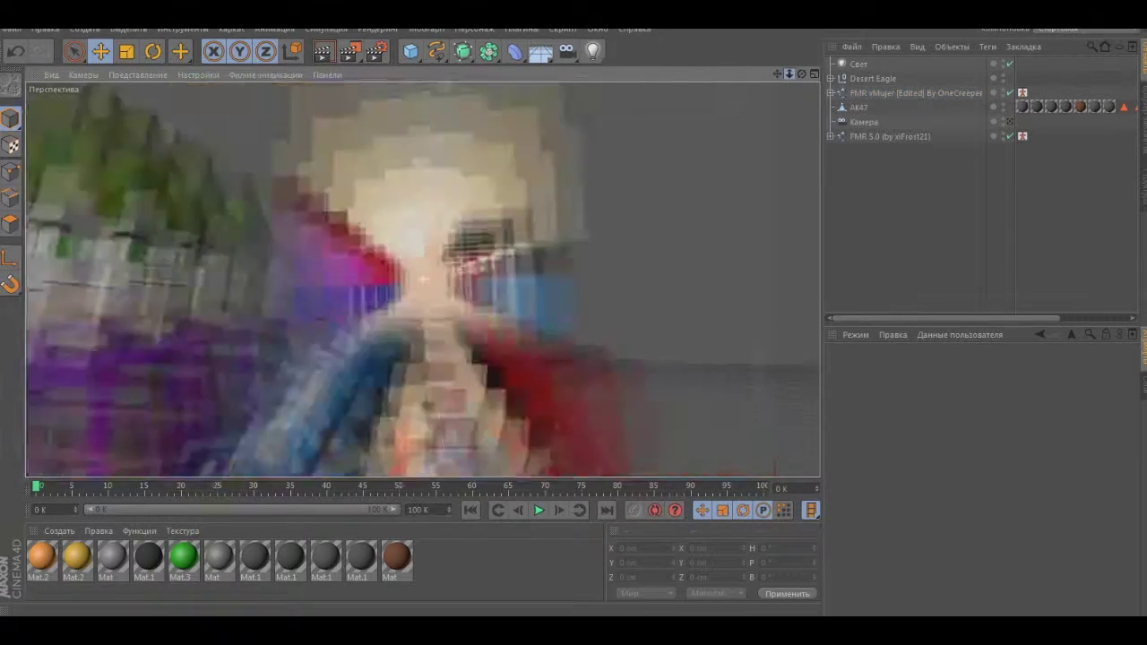
click(717, 189)
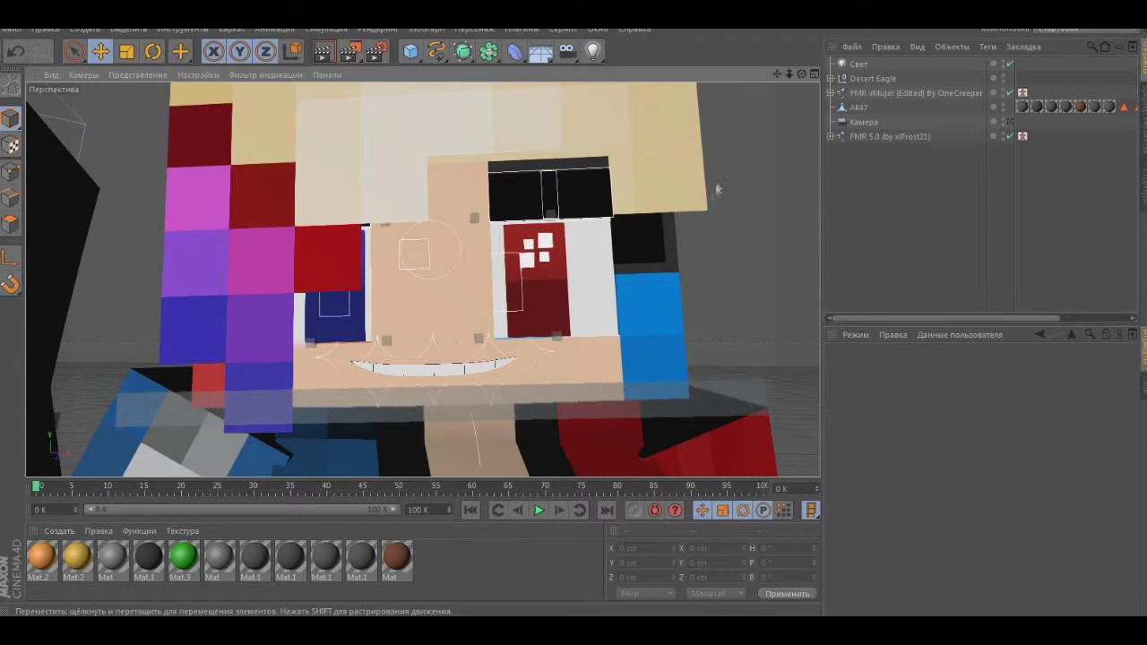
- In the female rig's face settings, color the right pupil red (R 192, G 47, B 47) and the left pupil blue
click(549, 337)
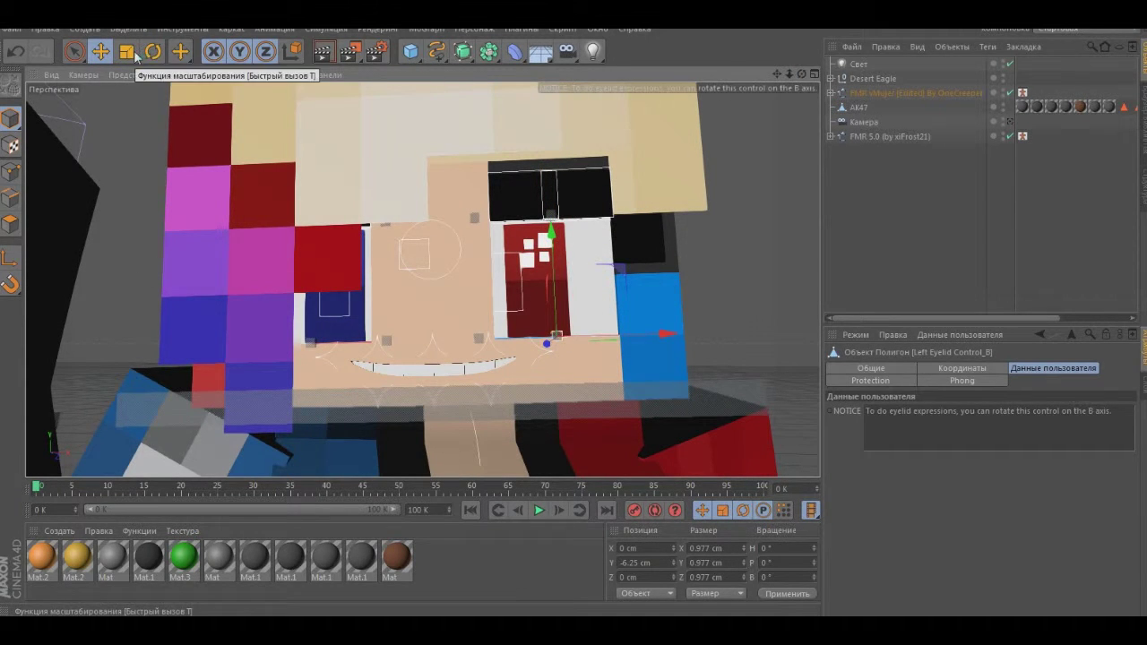
click(914, 92)
click(1020, 435)
click(1008, 420)
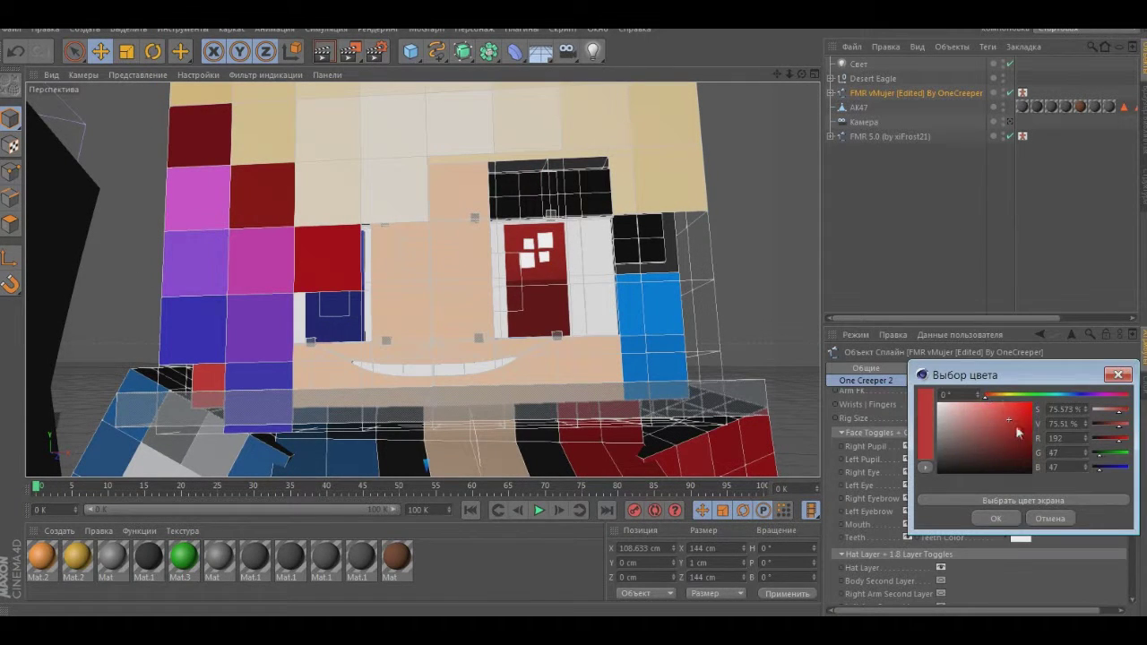
click(996, 518)
click(1021, 459)
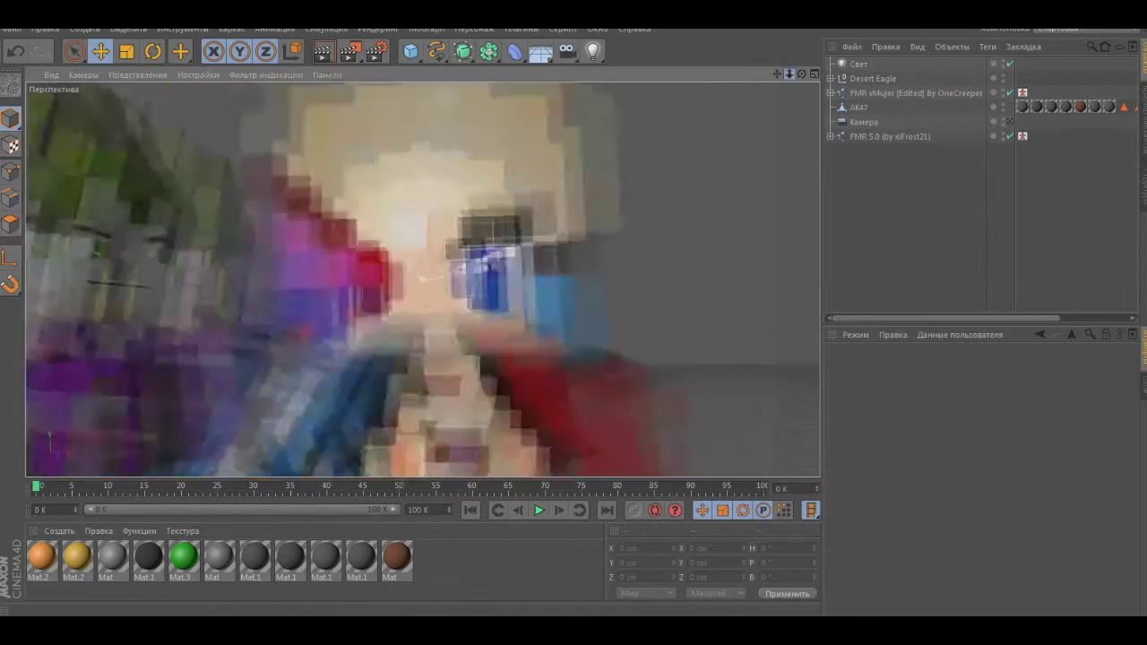
- Adjust the female character's smile with the Expression Control and raise the left corner of her mouth
scroll(421, 278, down, 10)
click(436, 127)
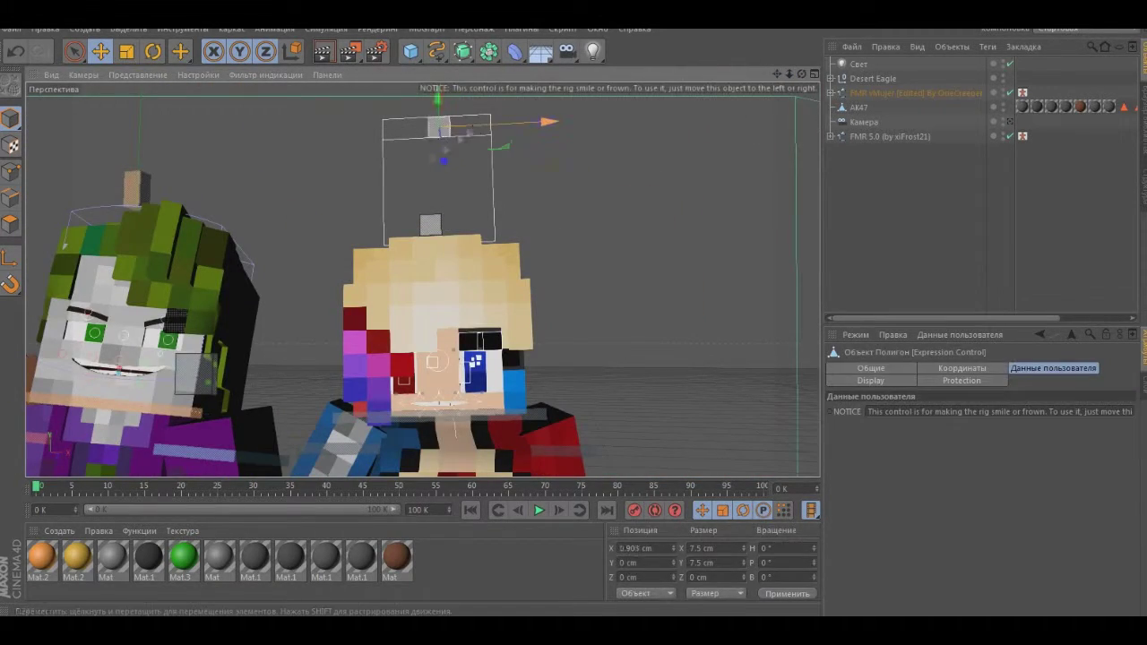
scroll(440, 358, up, 10)
click(543, 226)
click(173, 311)
drag(543, 225, 562, 226)
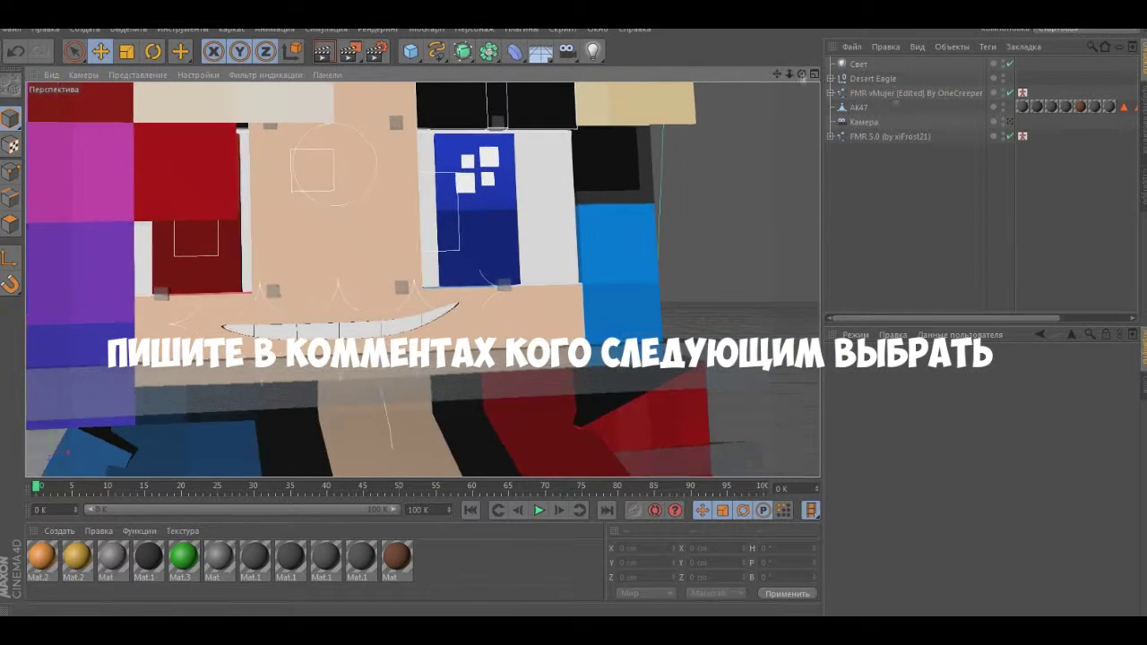
- Move the female character's Left Foot Goal outward to about X 4.64, Z -0.41 cm
click(1010, 122)
click(1010, 122)
scroll(422, 278, down, 5)
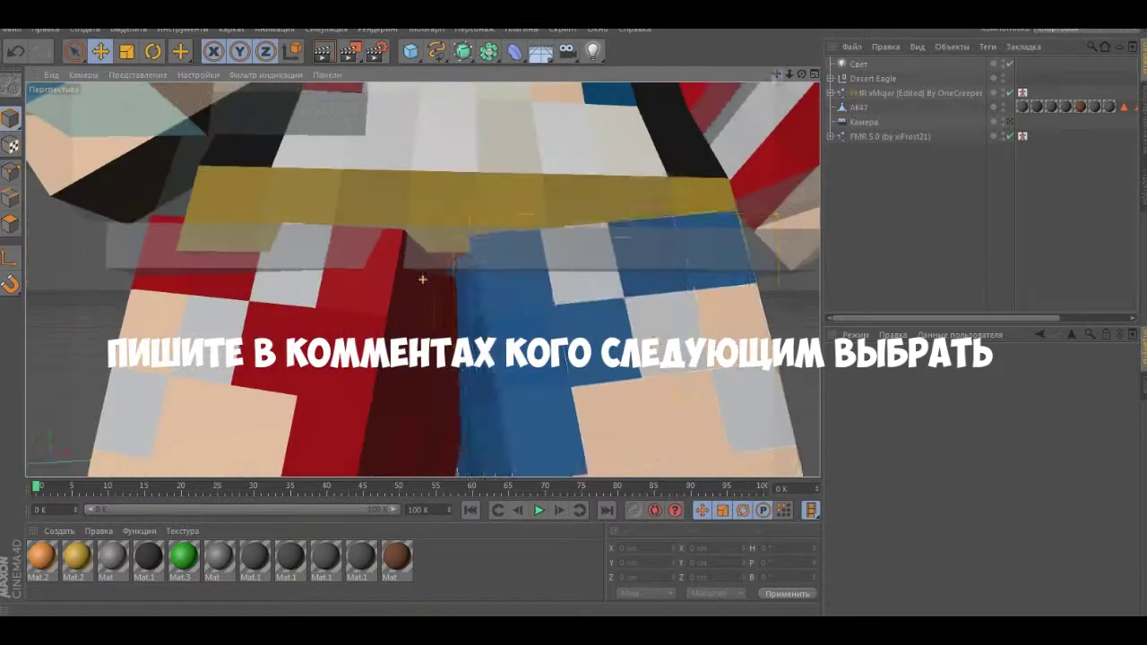
click(422, 279)
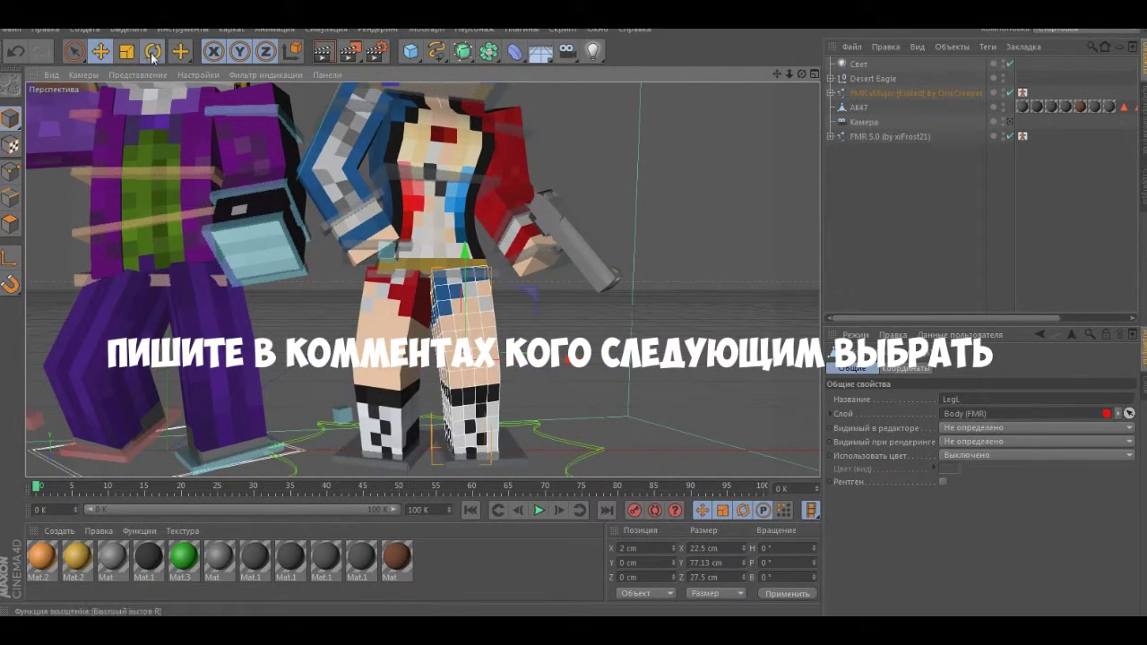
click(466, 456)
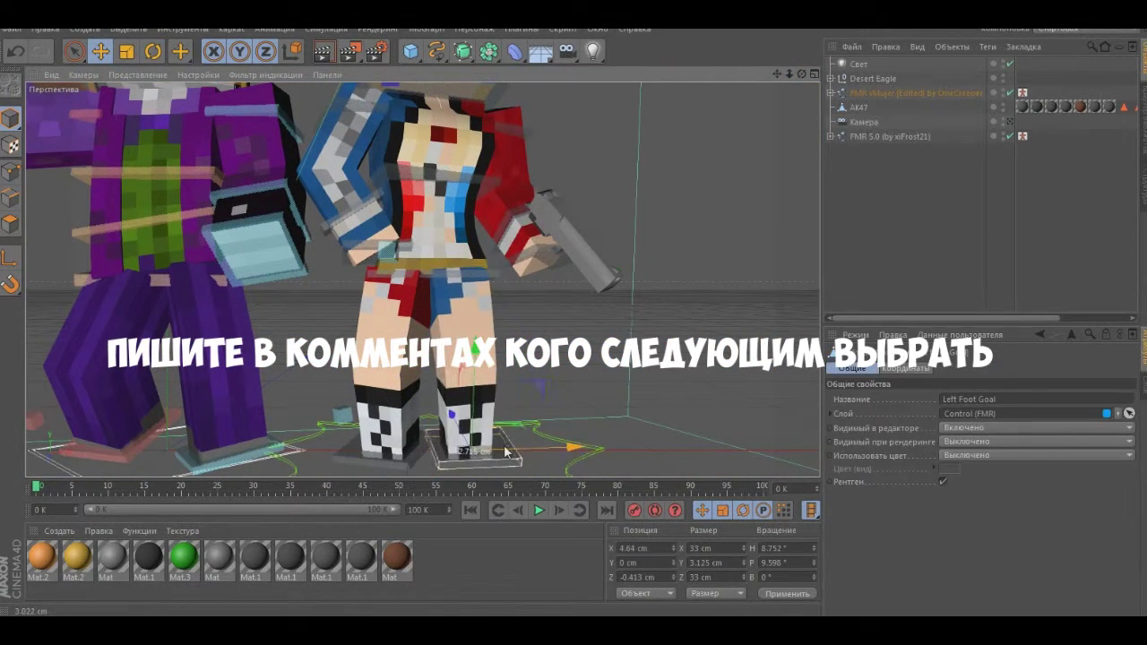
drag(777, 74, 774, 71)
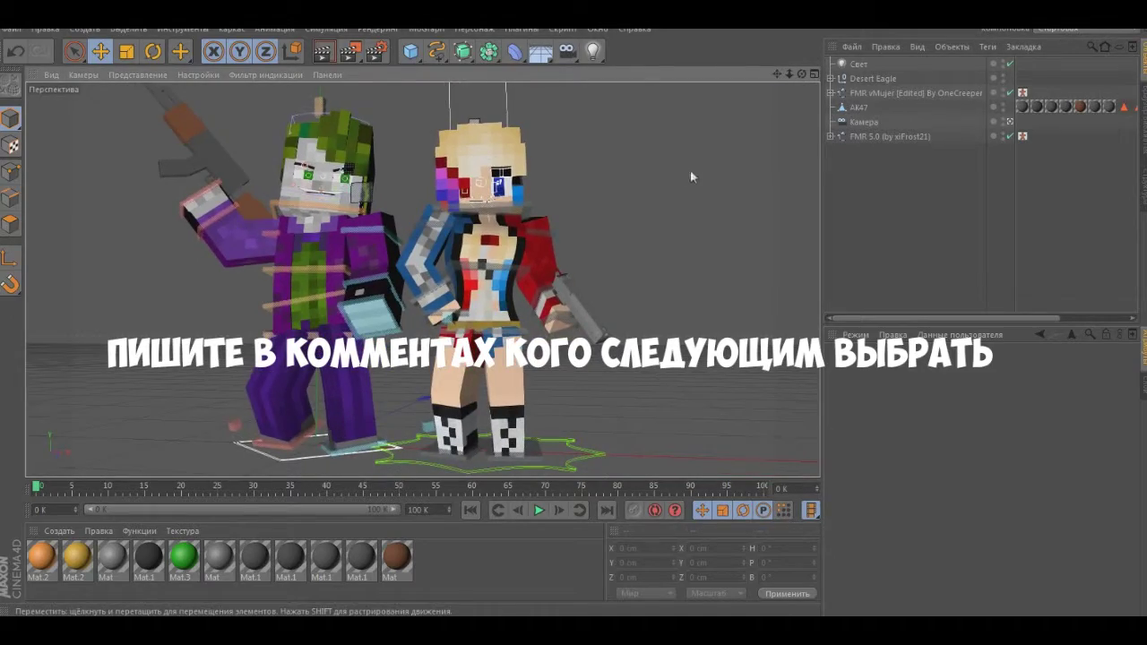
- Load a Minecraft landscape from the Maps group of the TGS 1.0 object presets into the scene
click(851, 47)
mouse_move(855, 276)
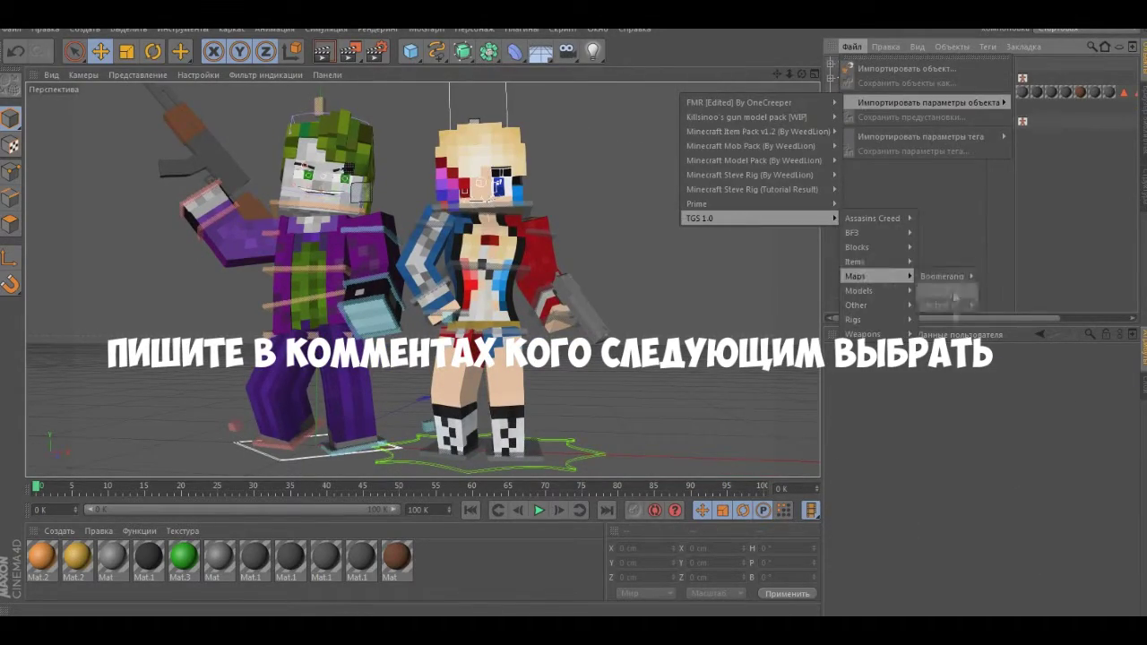
click(941, 278)
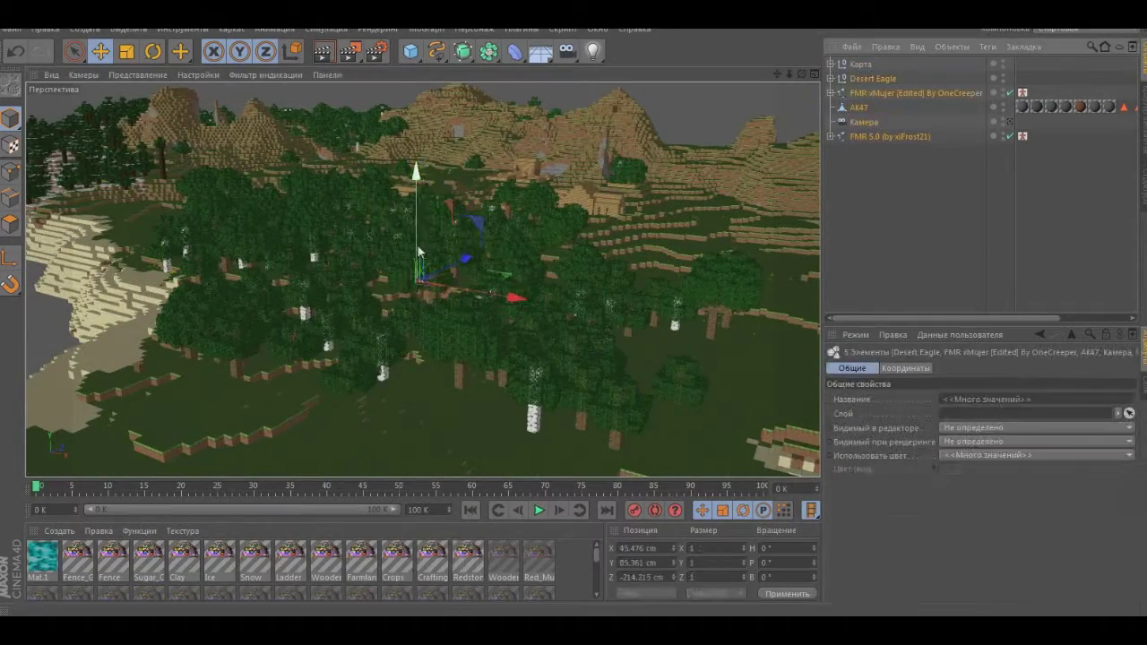
- Move the characters, weapons and camera together into the forest at about X 8140, Y 1213 cm, and rotate them to 29.2° heading
drag(417, 249, 408, 285)
key(r)
key(e)
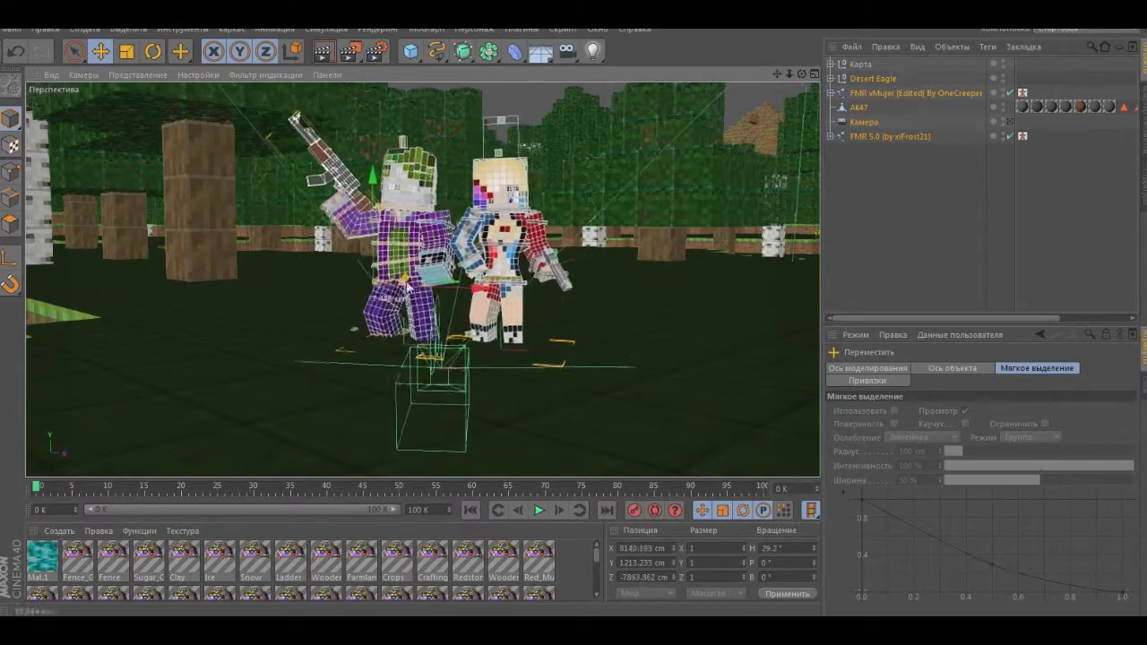
scroll(407, 285, up, 5)
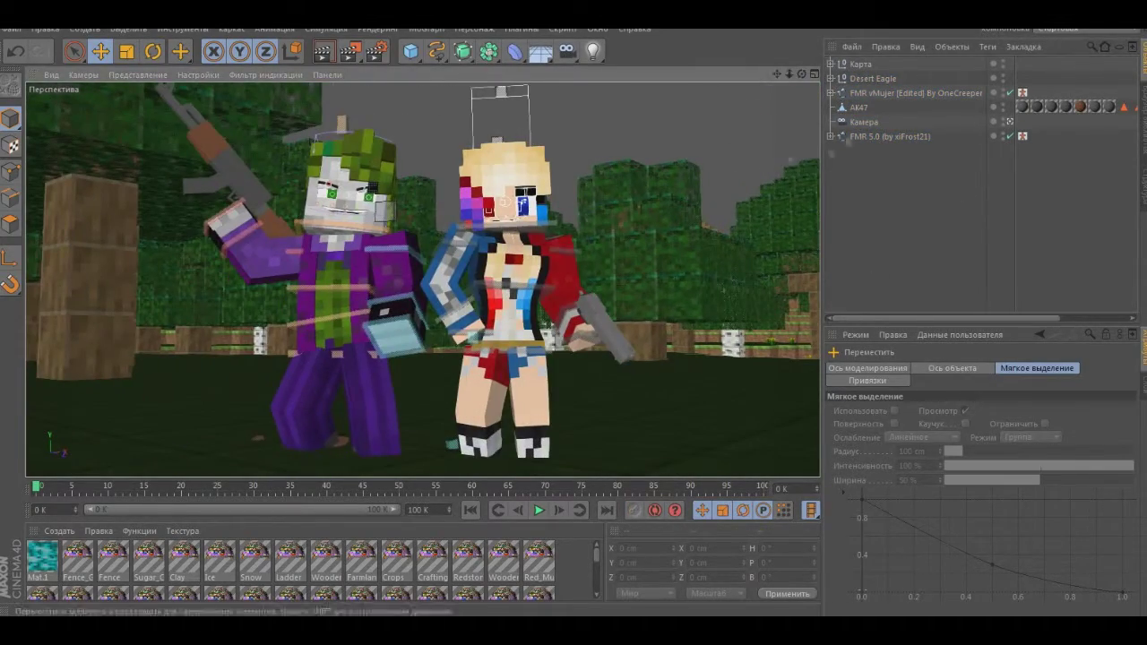
- Raise the characters, weapons and camera together so the characters' feet stand on top of the grass
key(ctrl+a)
scroll(418, 258, down, 4)
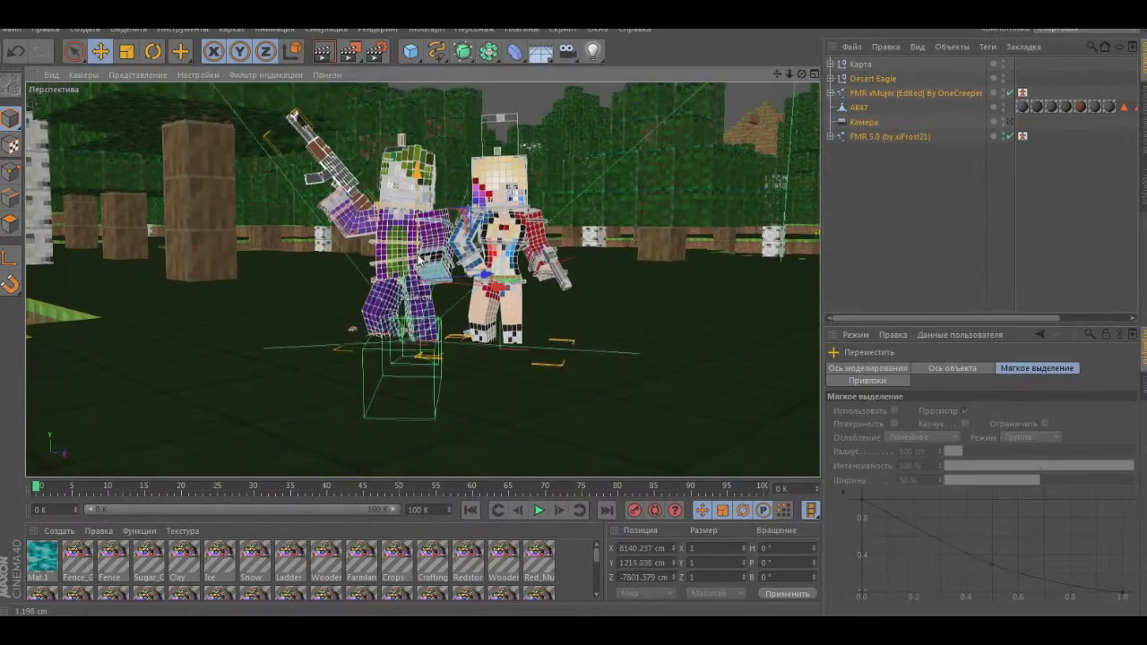
key(ctrl+shift+a)
scroll(418, 258, up, 4)
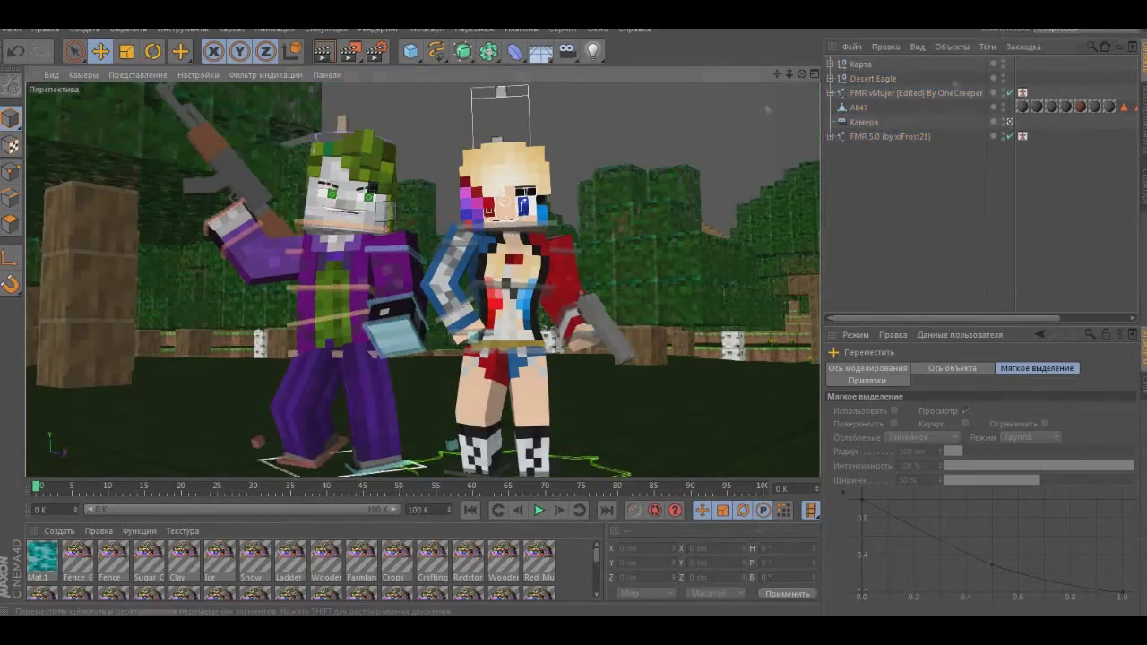
- Add the Clouded Day preset from the Lights folder of Minecraft Pack V2 and test-render the view
click(855, 51)
key(Escape)
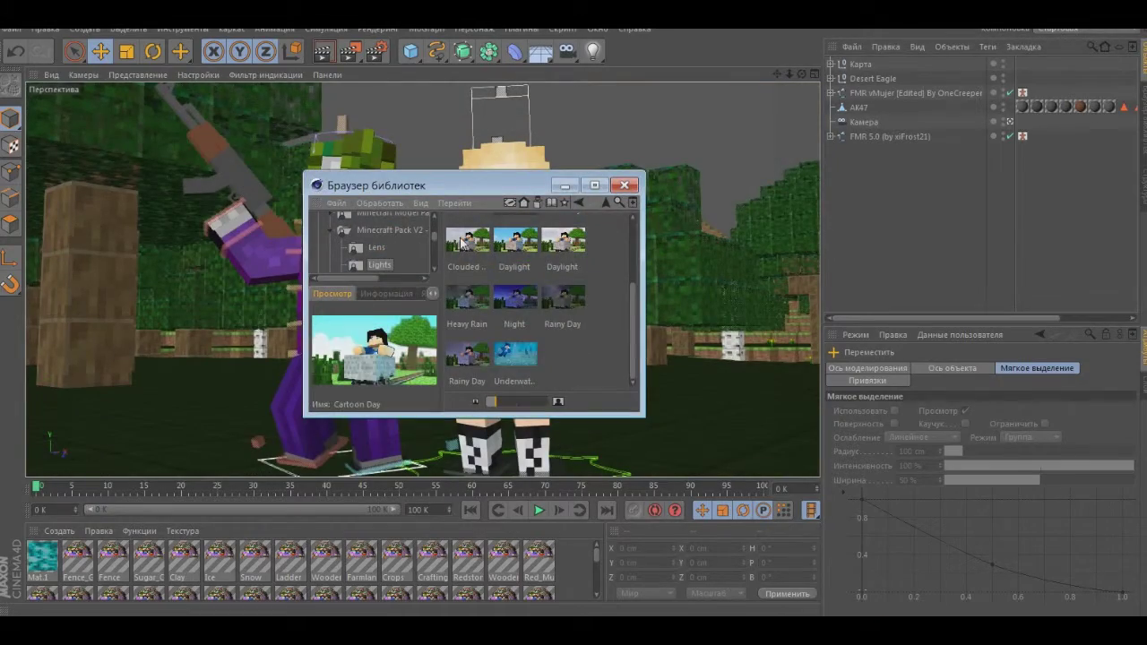
double_click(461, 243)
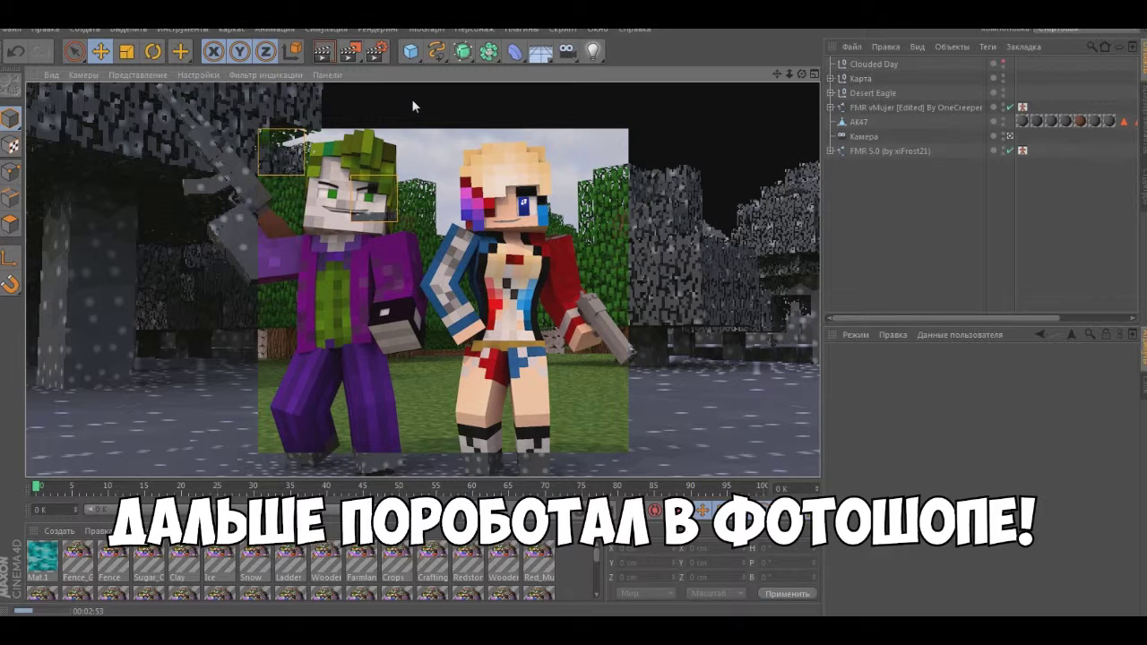
key(Escape)
- Shift the female character's body slightly away from the Joker and set her feet apart, with the Left Foot Goal at about X 9.4 cm
click(859, 122)
ctrl+click(890, 150)
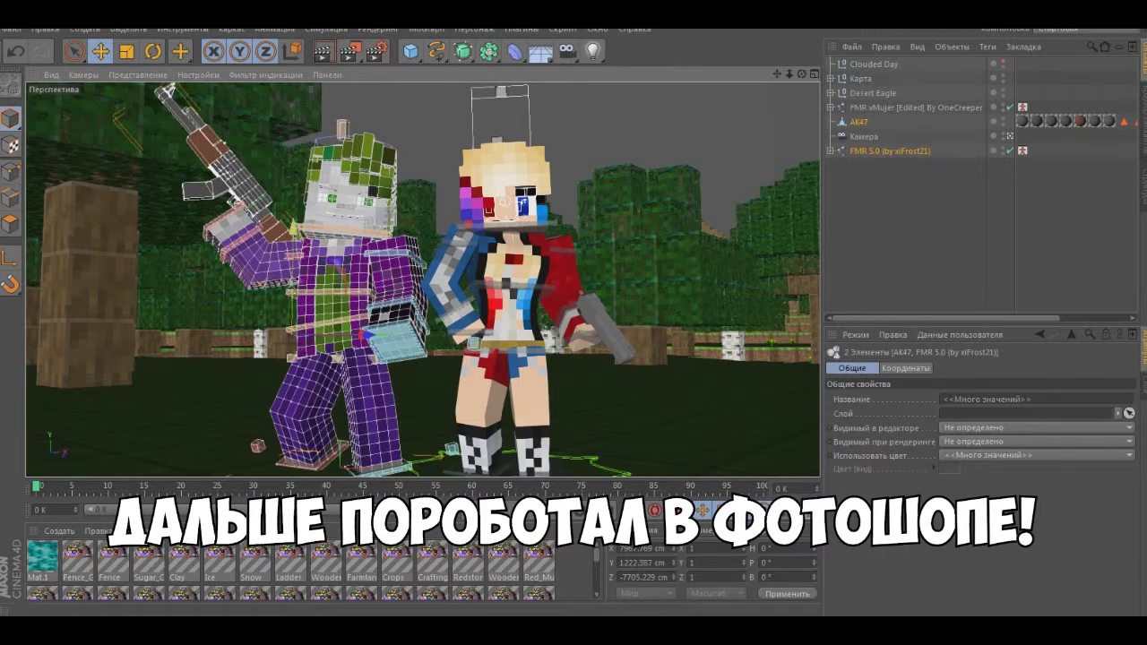
click(507, 470)
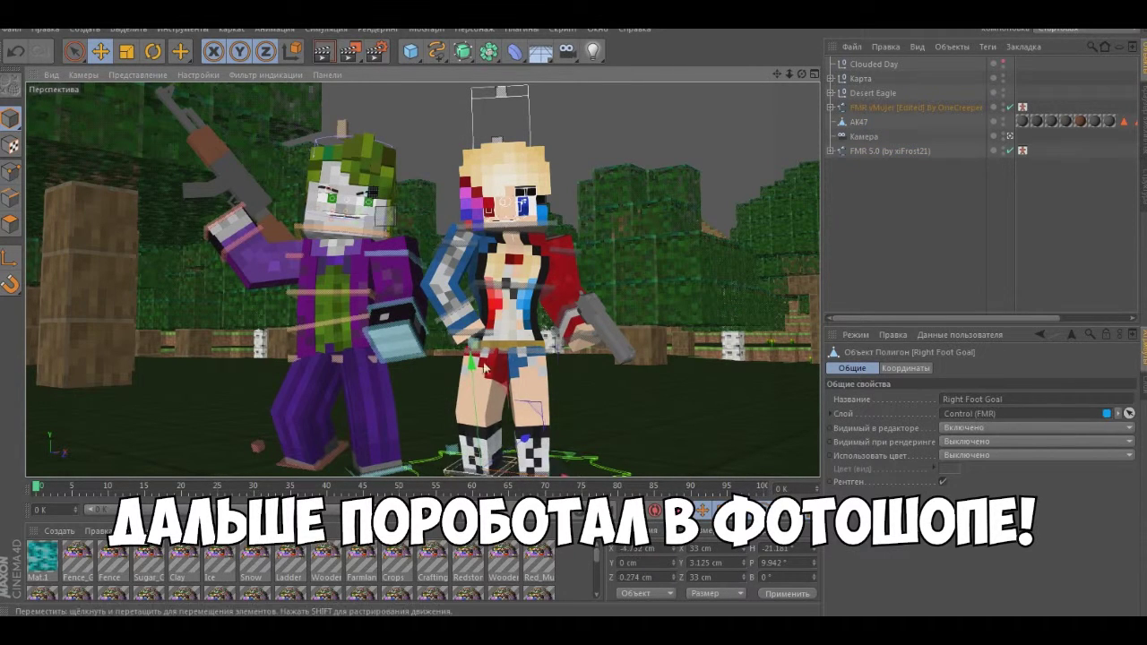
click(529, 356)
drag(530, 357, 524, 347)
click(565, 469)
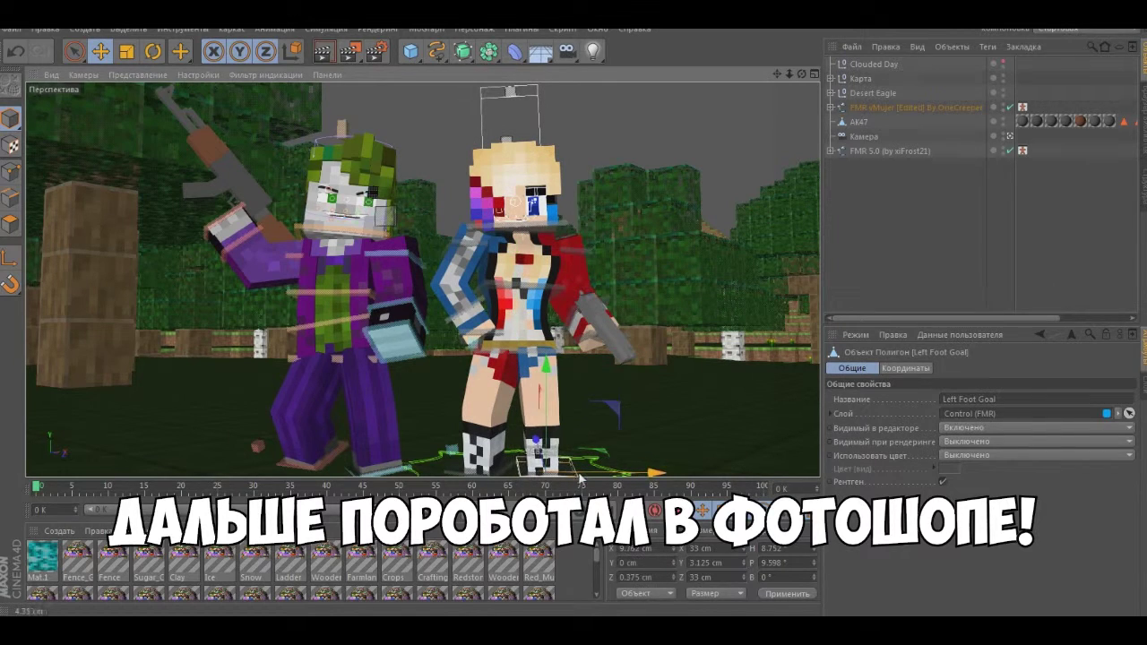
- Set the render output to save in JPEG format as Джокер in the марвел арт folder on the desktop
click(440, 108)
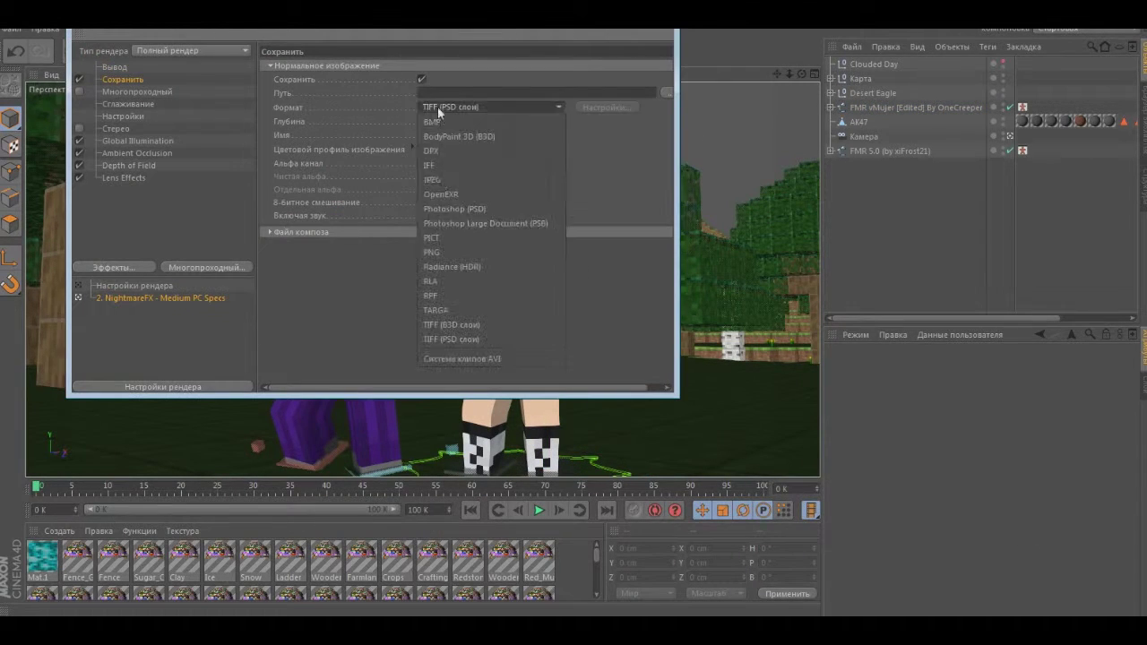
click(432, 179)
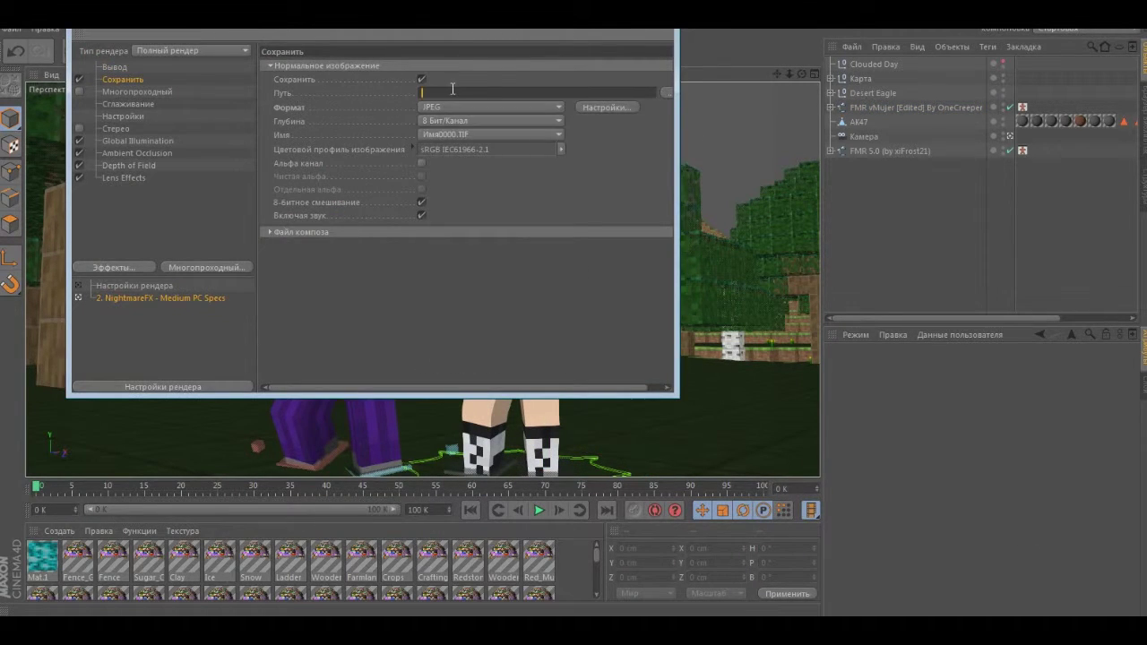
click(667, 93)
text(Джокер)
key(Return)
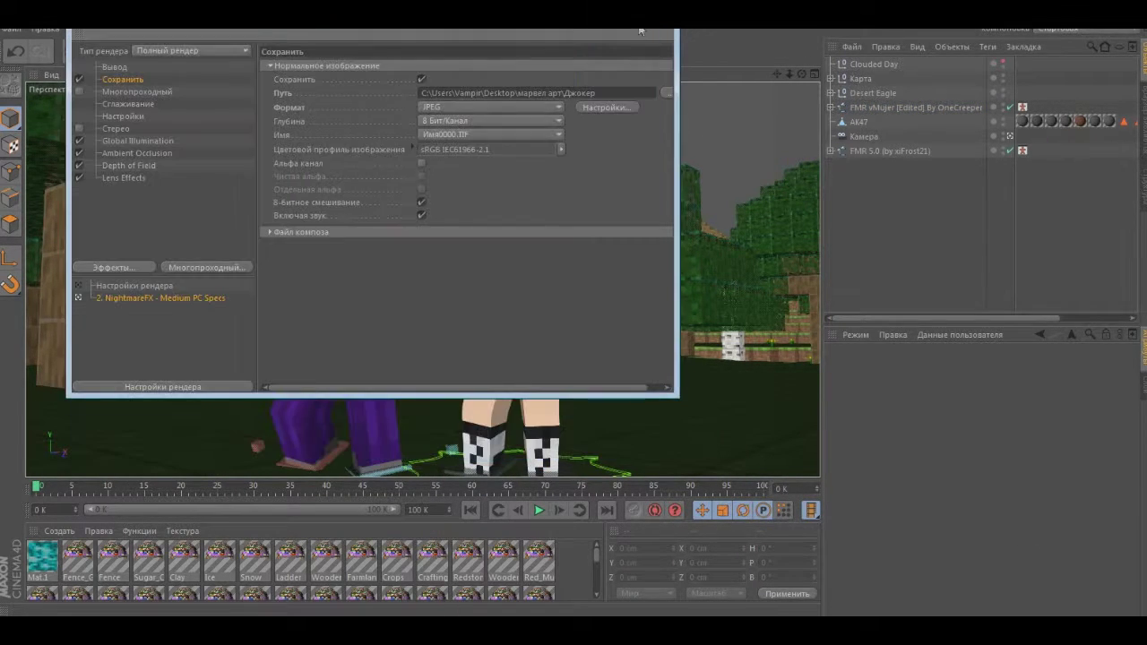